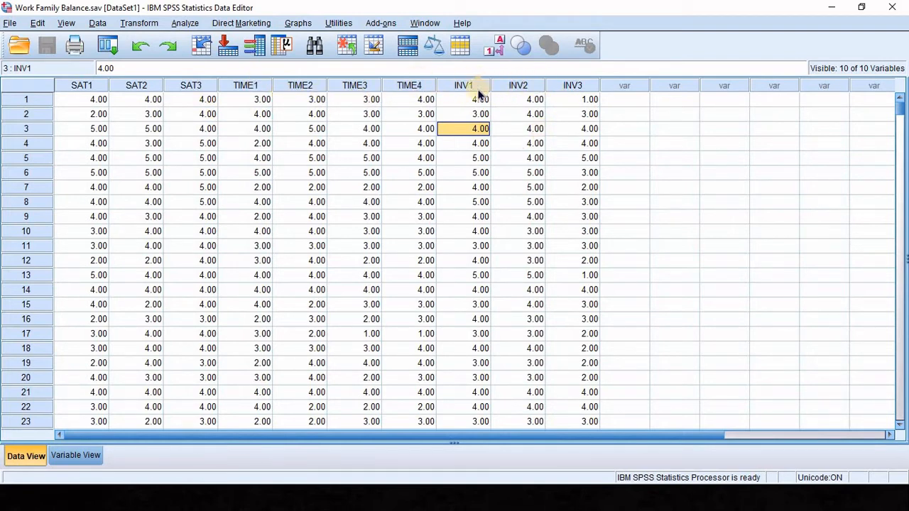
pyautogui.click(573, 113)
pyautogui.click(308, 128)
pyautogui.click(317, 114)
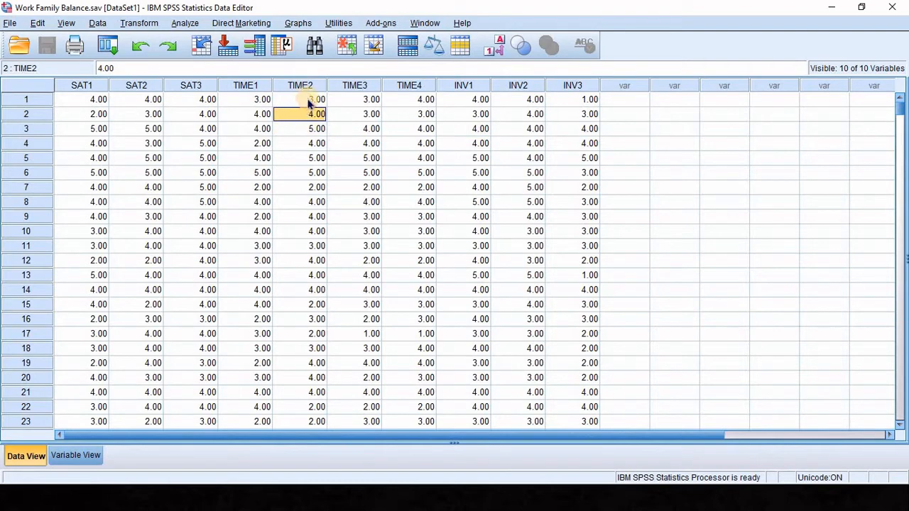
pyautogui.click(318, 99)
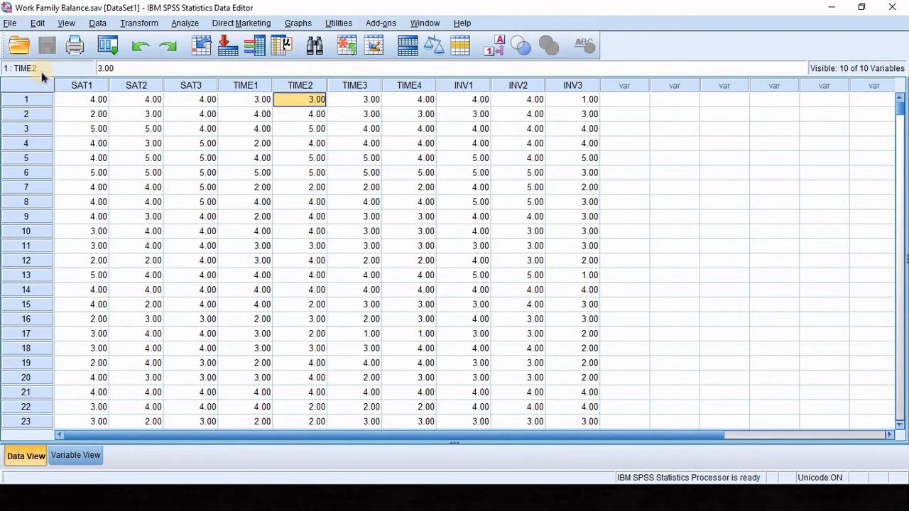
# Save the dataset as Work Family Balance.sav in the UNTUK DIDOWNLOAD folder, replacing the existing file
pyautogui.click(11, 23)
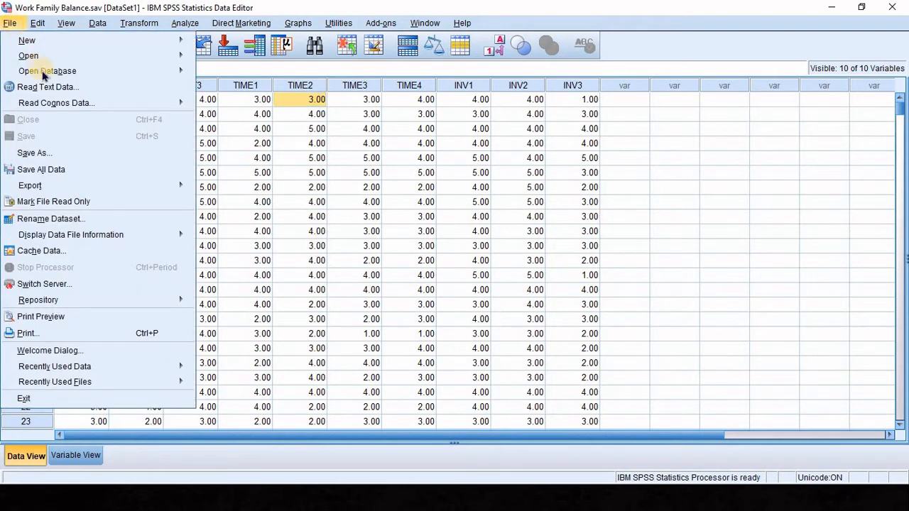
pyautogui.click(100, 157)
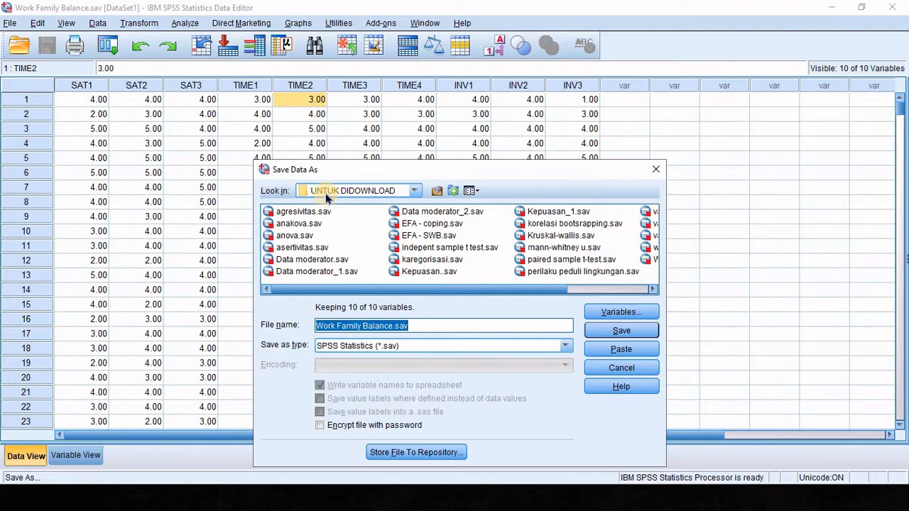
pyautogui.click(621, 330)
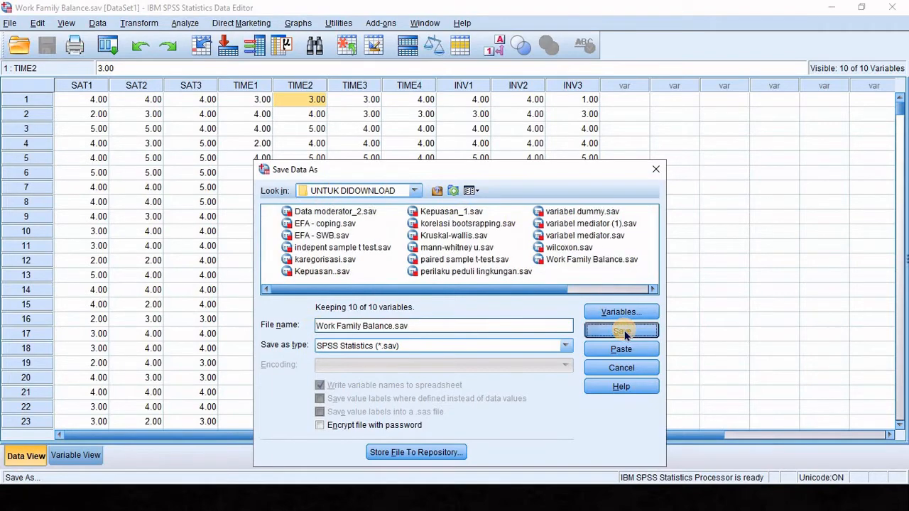
pyautogui.click(455, 347)
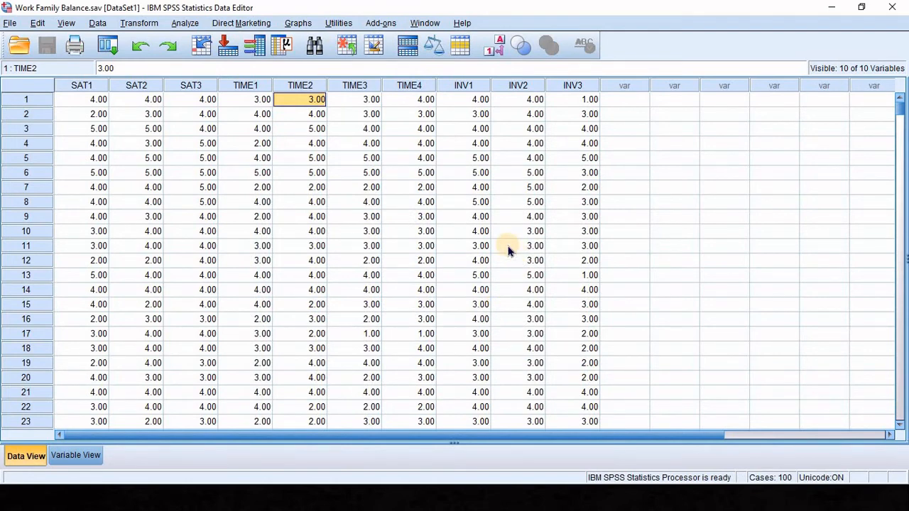
# Switch to the empty unnamed project in Amos Graphics
pyautogui.hotkey('alt', 'Tab')
pyautogui.hotkey('alt', 'Tab')
pyautogui.hotkey('alt', 'Tab')
pyautogui.hotkey('alt', 'Tab')
pyautogui.hotkey('alt', 'Tab')
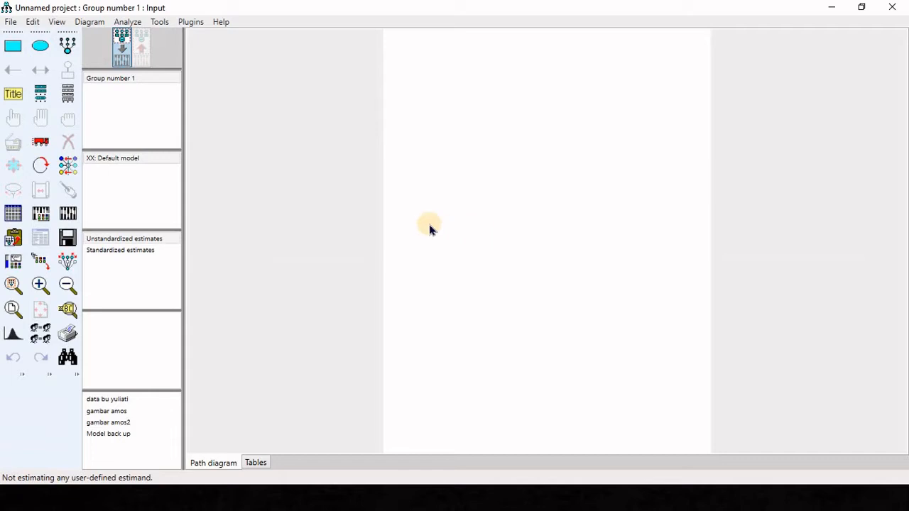
pyautogui.click(67, 47)
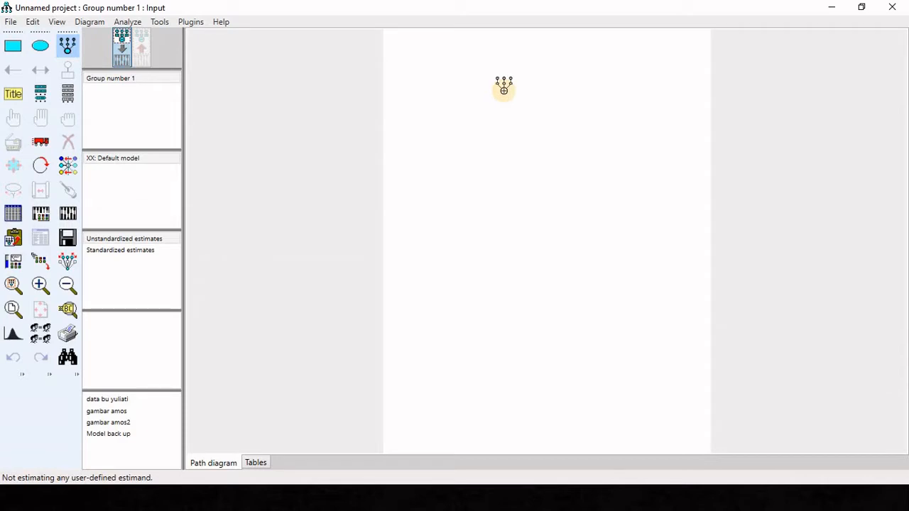
pyautogui.hotkey('alt', 'Tab')
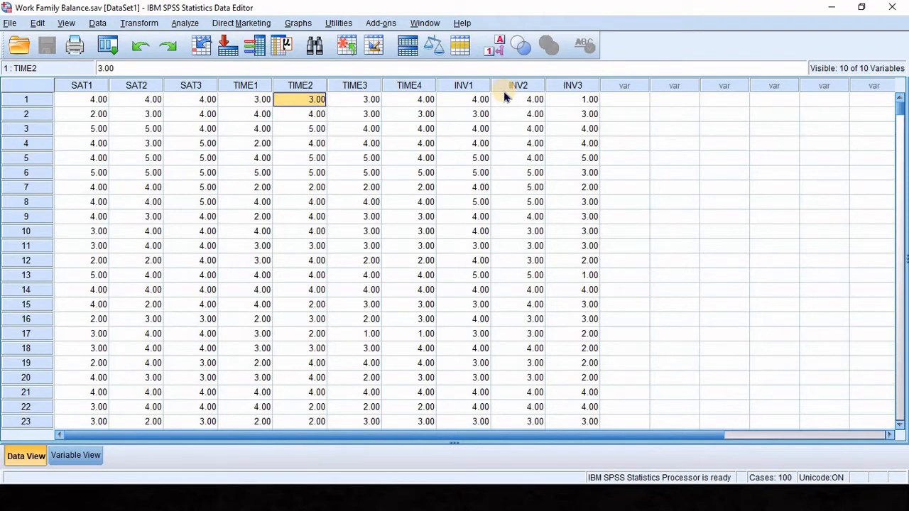
pyautogui.hotkey('alt', 'Tab')
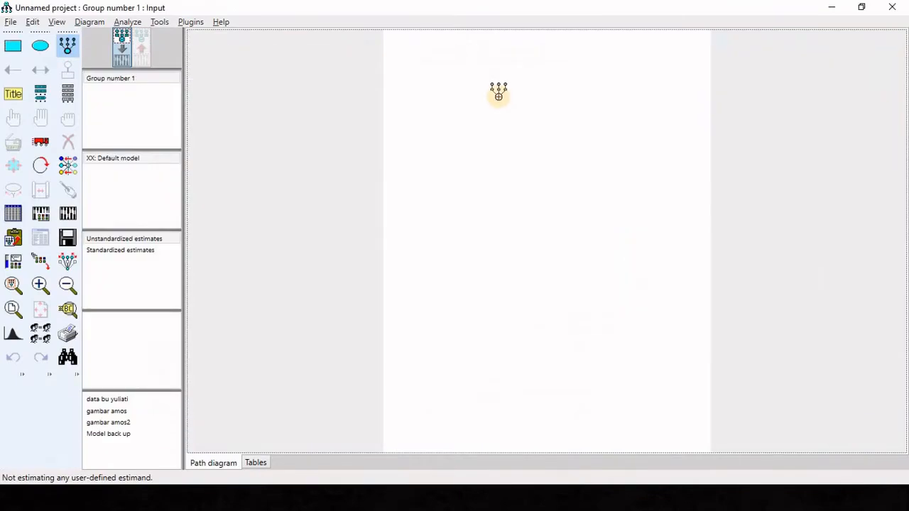
pyautogui.moveTo(437, 87); pyautogui.dragTo(498, 112)
pyautogui.hotkey('ctrl', 'z')
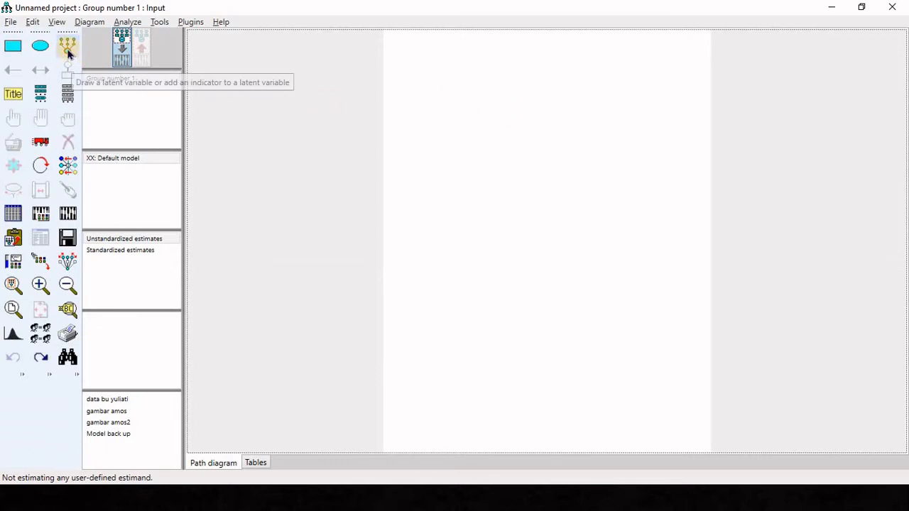
# Draw a latent variable near the top of the page and add three indicators with error terms to it
pyautogui.click(67, 46)
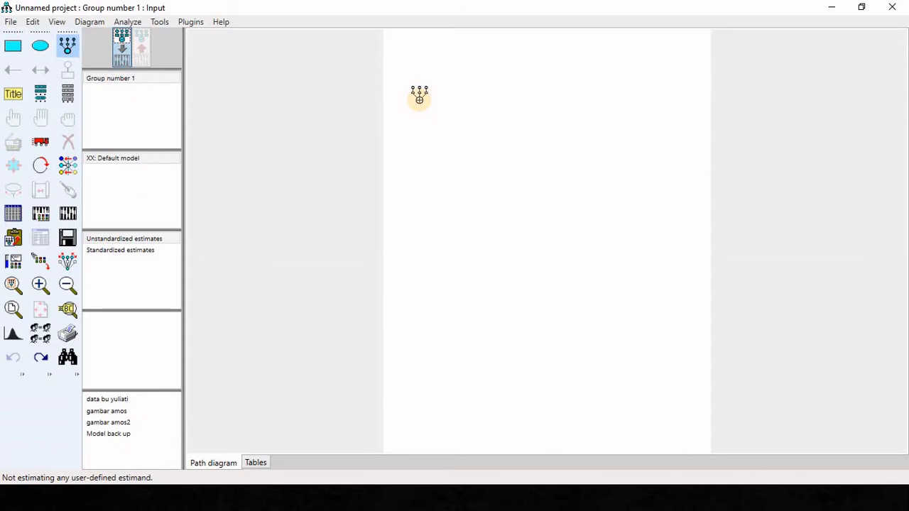
pyautogui.moveTo(421, 103); pyautogui.dragTo(483, 133)
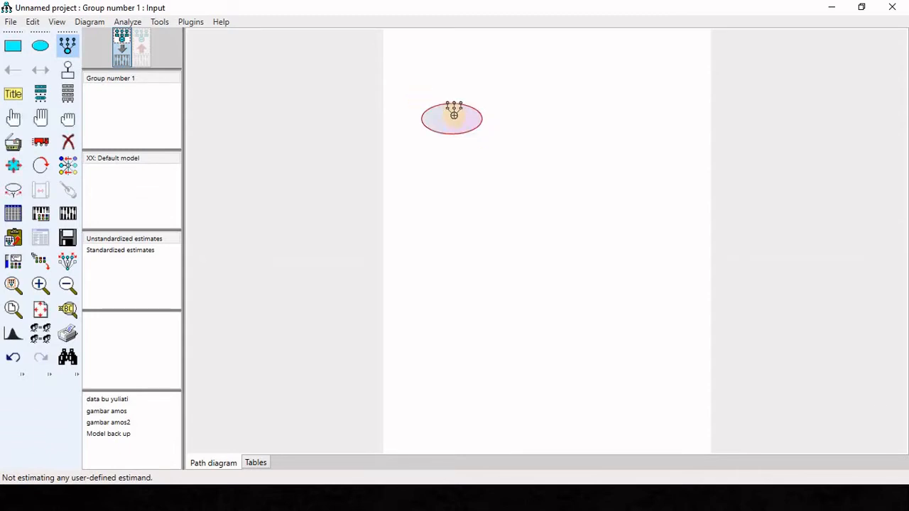
pyautogui.click(454, 114)
pyautogui.click(454, 113)
pyautogui.click(454, 114)
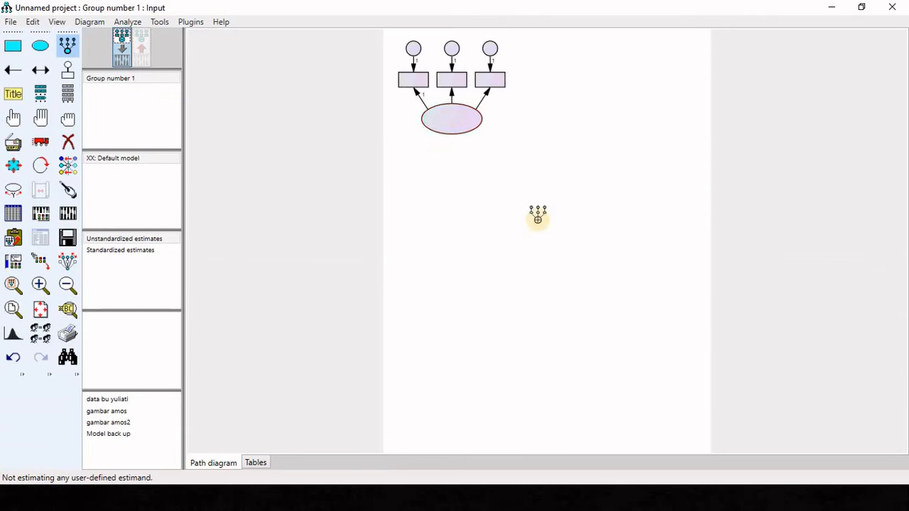
# Draw a second latent variable below the first and add four indicators with error terms to it
pyautogui.moveTo(436, 185); pyautogui.dragTo(500, 220)
pyautogui.click(477, 193)
pyautogui.click(477, 192)
pyautogui.click(478, 193)
pyautogui.click(478, 193)
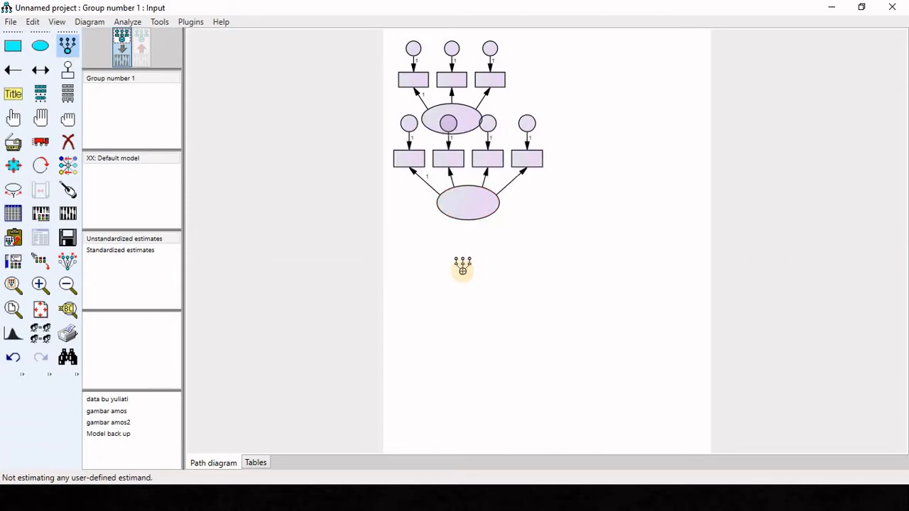
# Draw a third latent variable below the second and add three indicators with error terms to it
pyautogui.moveTo(454, 267); pyautogui.dragTo(519, 300)
pyautogui.click(496, 280)
pyautogui.click(496, 280)
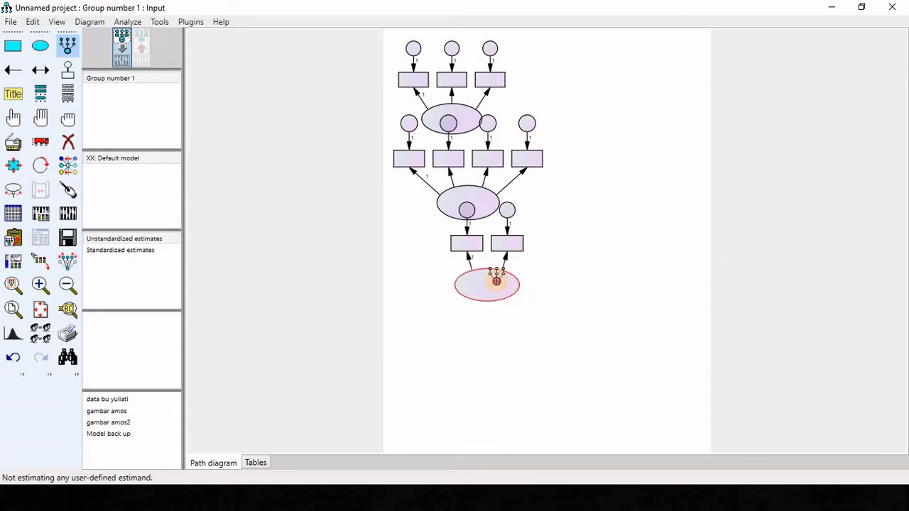
pyautogui.click(496, 281)
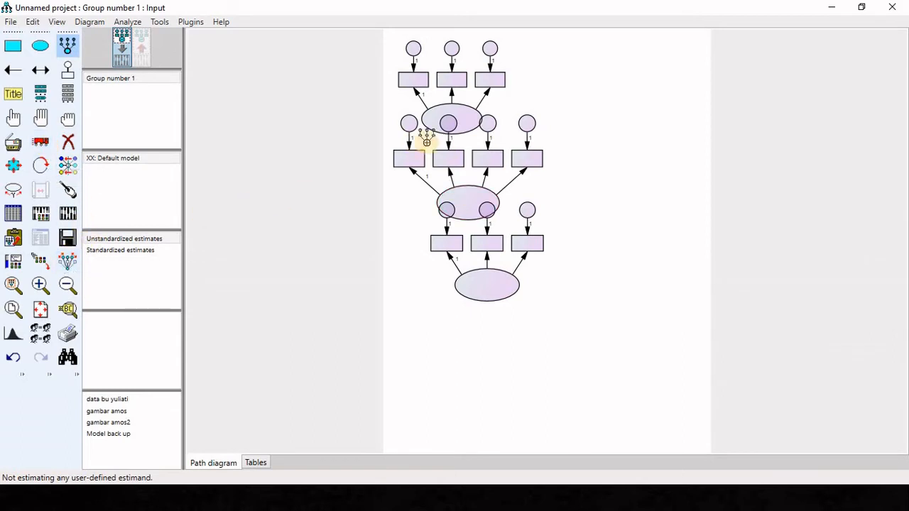
# Enable Preserve symmetries and move the three latent variables together with their indicators to space them farther apart
pyautogui.click(69, 261)
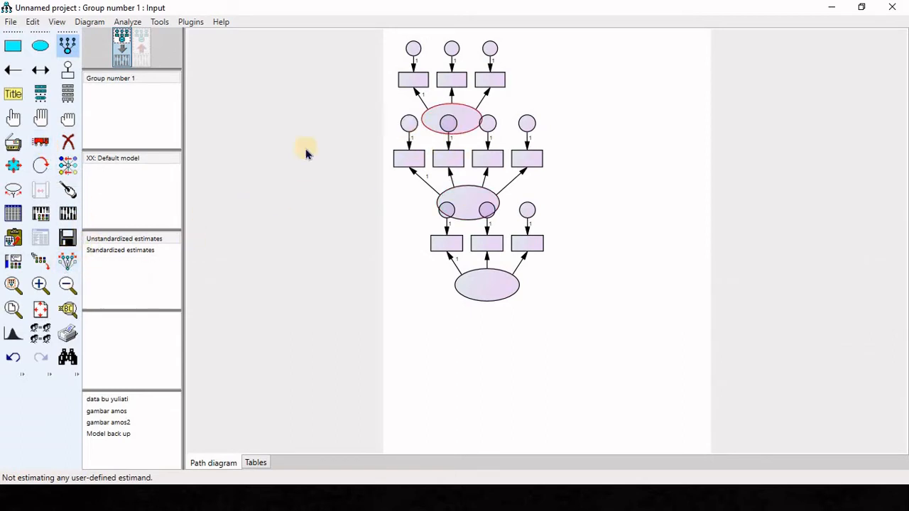
pyautogui.click(45, 146)
pyautogui.moveTo(490, 288)
pyautogui.mouseDown()
pyautogui.moveTo(489, 301)
pyautogui.moveTo(477, 296)
pyautogui.moveTo(483, 282)
pyautogui.moveTo(490, 297)
pyautogui.mouseUp()
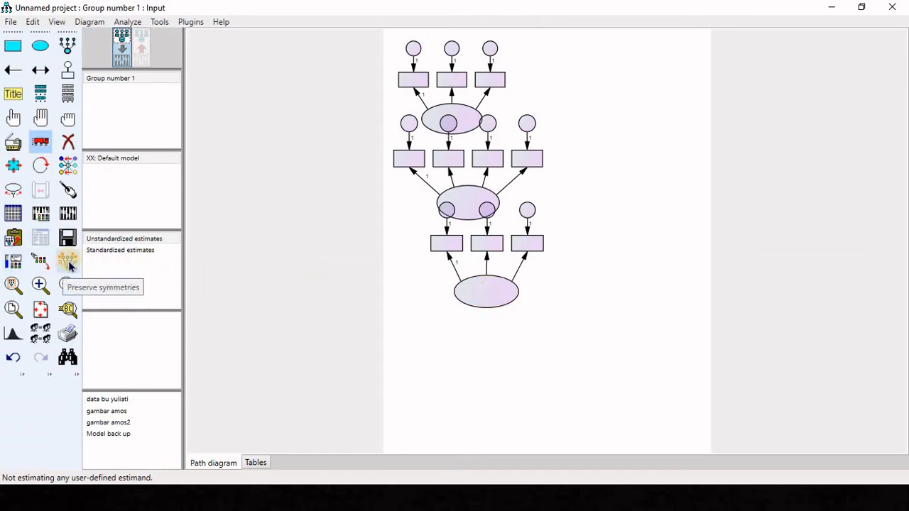
pyautogui.click(68, 263)
pyautogui.moveTo(490, 296); pyautogui.dragTo(499, 326)
pyautogui.moveTo(481, 205); pyautogui.dragTo(504, 205)
pyautogui.moveTo(466, 119); pyautogui.dragTo(478, 108)
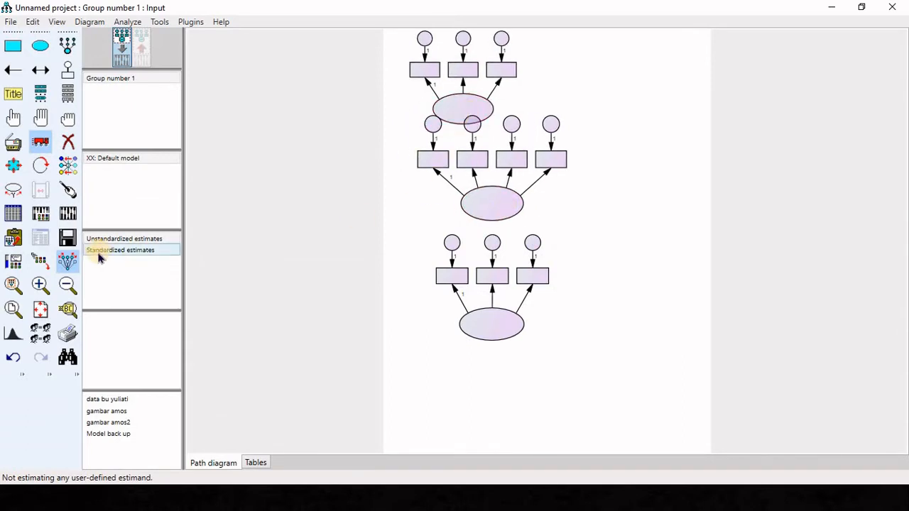
# Rotate the indicators of all three latent variables so that they stand to the left of their ellipses
pyautogui.click(71, 264)
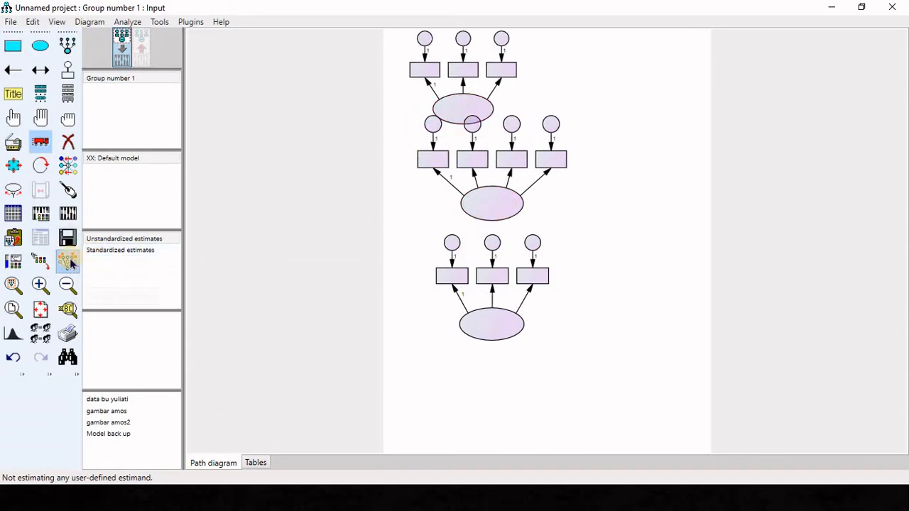
pyautogui.click(40, 165)
pyautogui.click(438, 106)
pyautogui.click(451, 104)
pyautogui.click(452, 105)
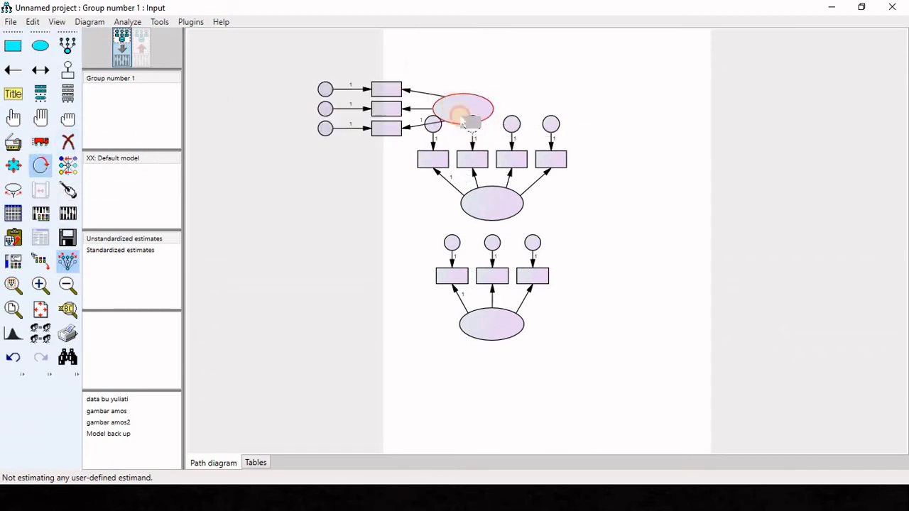
pyautogui.click(481, 204)
pyautogui.click(482, 205)
pyautogui.click(481, 205)
pyautogui.click(493, 318)
pyautogui.click(493, 319)
pyautogui.click(493, 319)
# Move the three latent variables with their indicators rightward so they fit on the page, stacked one above another
pyautogui.click(40, 142)
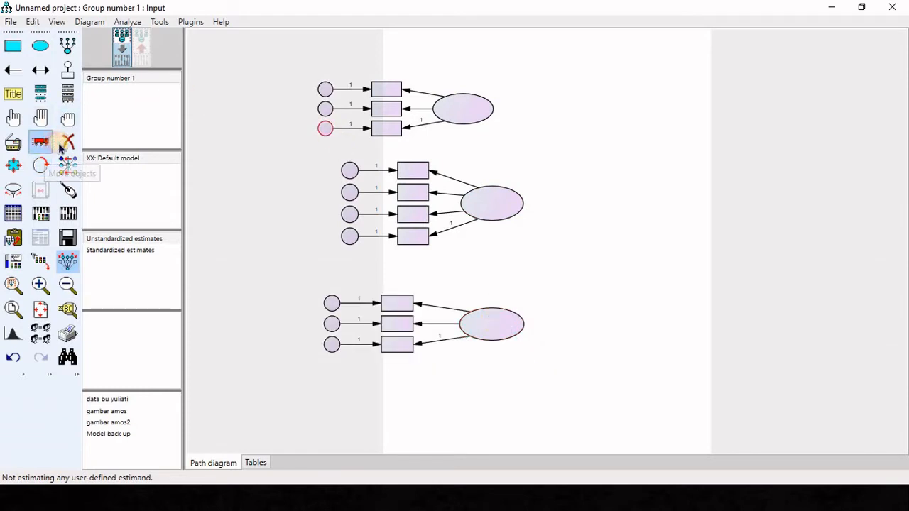
pyautogui.moveTo(466, 108); pyautogui.dragTo(544, 95)
pyautogui.moveTo(507, 203); pyautogui.dragTo(539, 179)
pyautogui.moveTo(523, 319); pyautogui.dragTo(577, 274)
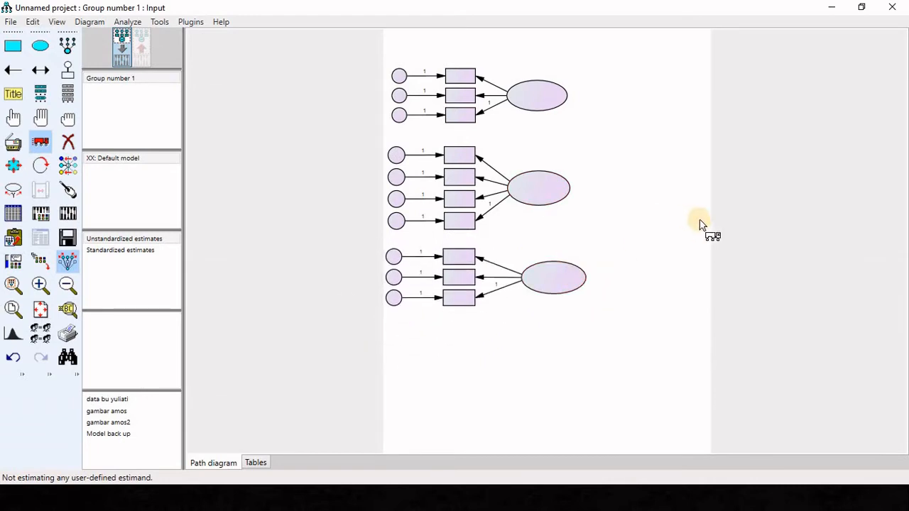
# Draw covariances connecting all three latent variables pairwise on the right side of their ellipses
pyautogui.click(42, 68)
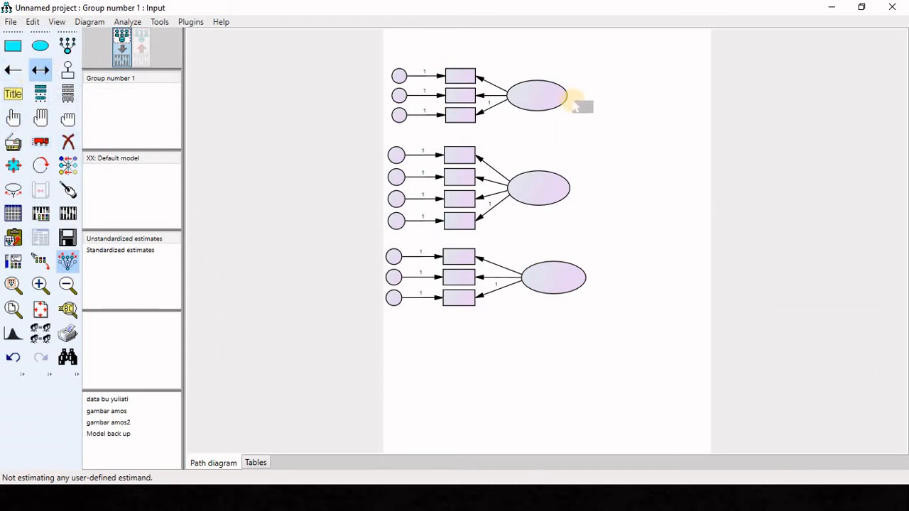
pyautogui.moveTo(568, 100)
pyautogui.mouseDown()
pyautogui.moveTo(590, 148)
pyautogui.moveTo(565, 193)
pyautogui.moveTo(592, 239)
pyautogui.moveTo(589, 274)
pyautogui.mouseUp()
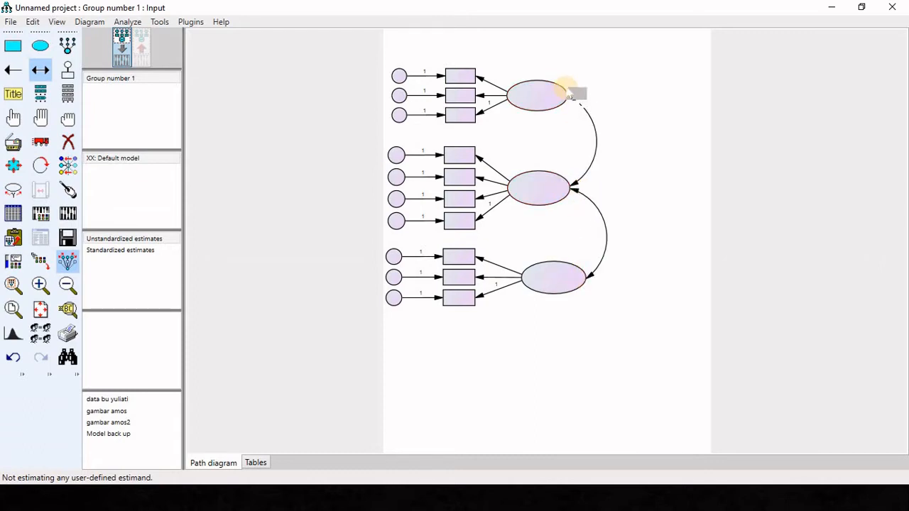
pyautogui.moveTo(566, 95)
pyautogui.mouseDown()
pyautogui.moveTo(620, 230)
pyautogui.moveTo(580, 282)
pyautogui.moveTo(589, 292)
pyautogui.mouseUp()
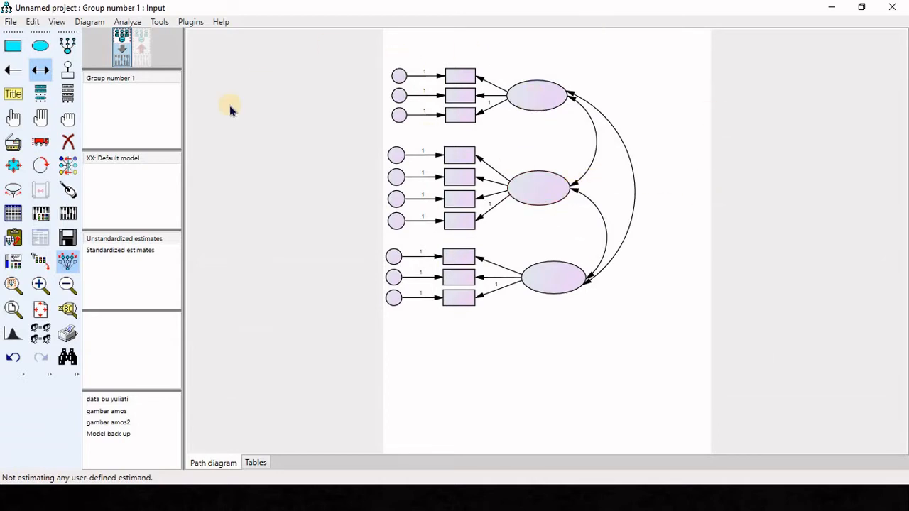
# Start choosing a data file for Group number 1 and browse to the UNTUK DIDOWNLOAD folder inside Google Drive Semesta's BLOGSPOT folder
pyautogui.click(16, 23)
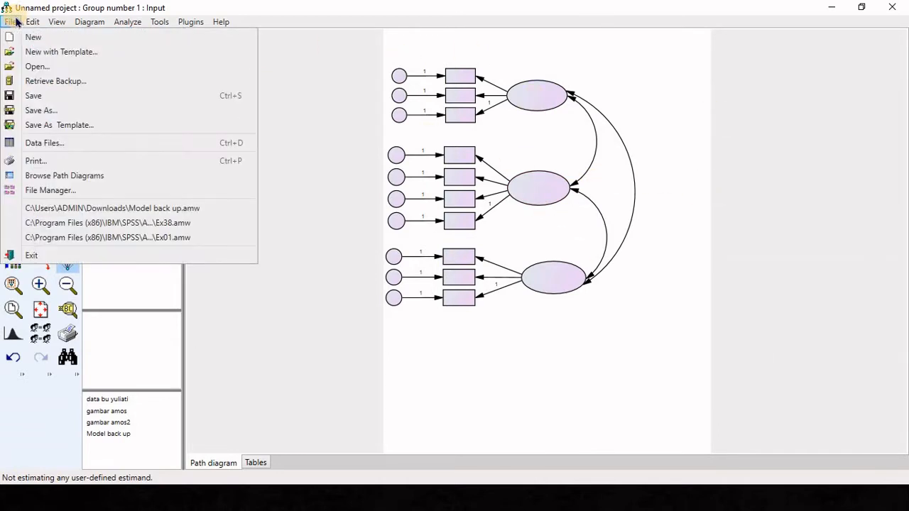
pyautogui.click(75, 145)
pyautogui.hotkey('ctrl', 'd')
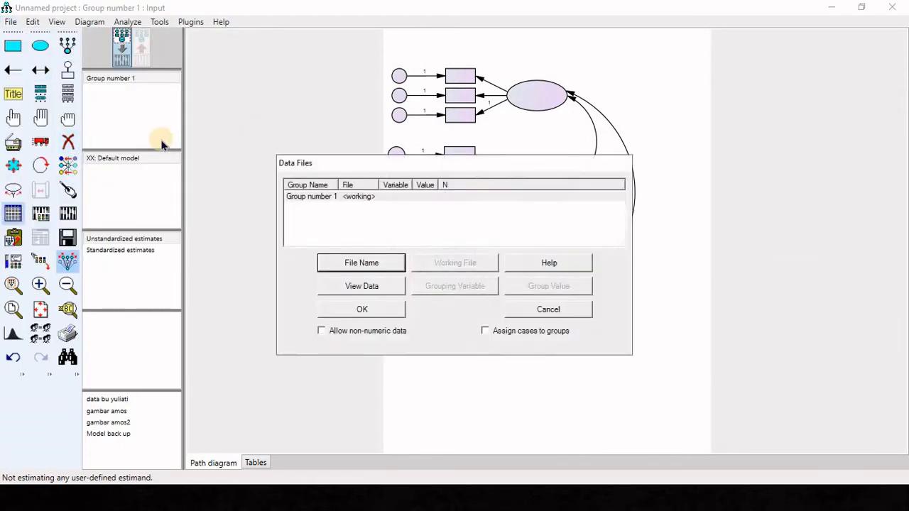
pyautogui.click(375, 267)
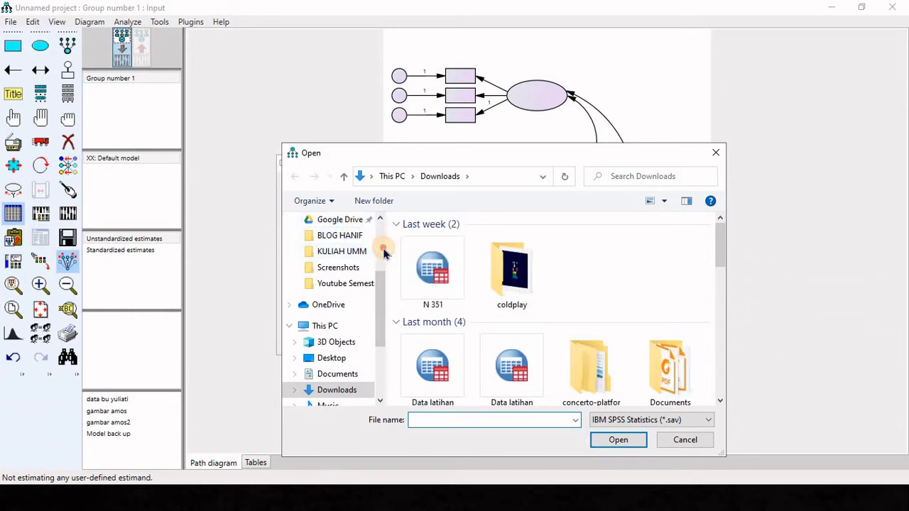
pyautogui.scroll(3, 375, 249)
pyautogui.click(357, 325)
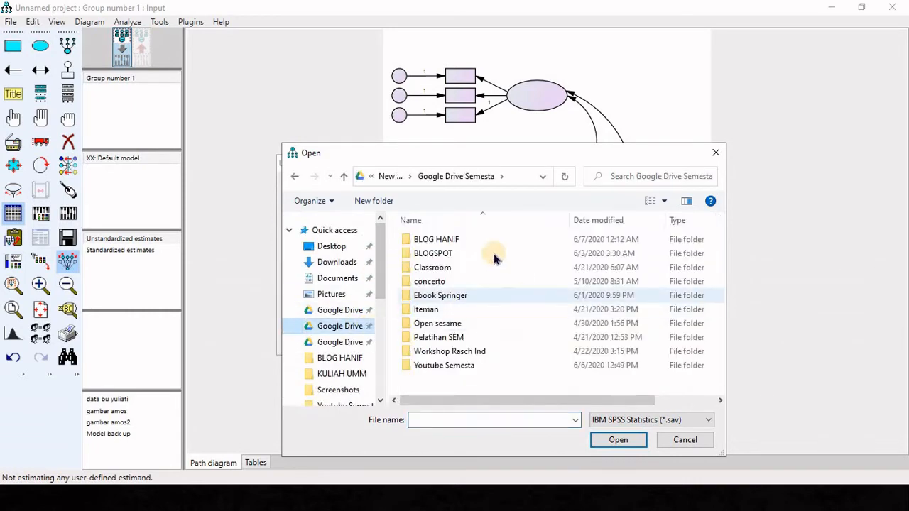
pyautogui.click(492, 256)
pyautogui.doubleClick(492, 255)
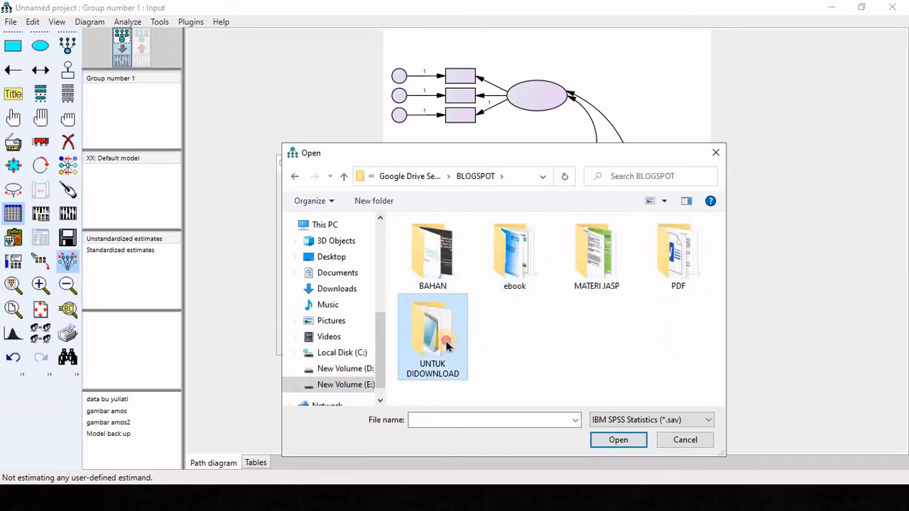
pyautogui.doubleClick(439, 339)
# Load Work Family Balance.sav as the data file of Group number 1 and accept the data file settings
pyautogui.click(470, 296)
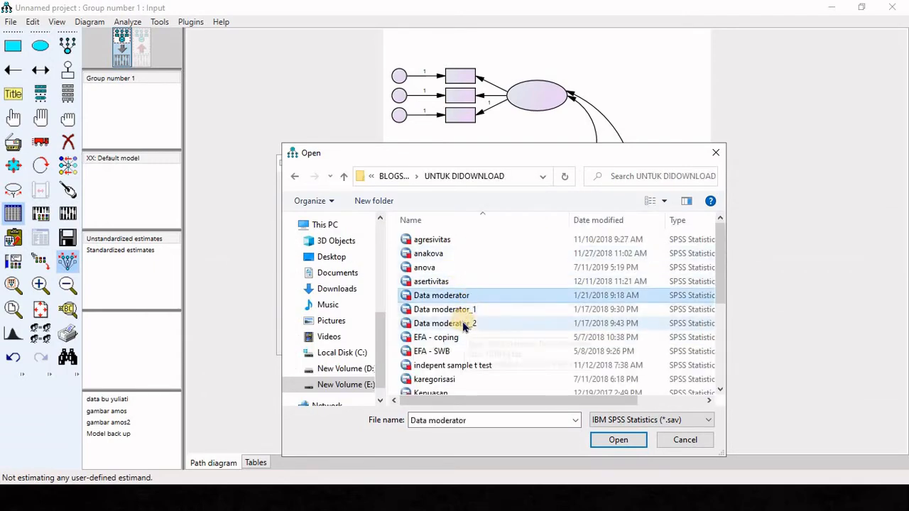
pyautogui.scroll(-5, 465, 323)
pyautogui.doubleClick(460, 387)
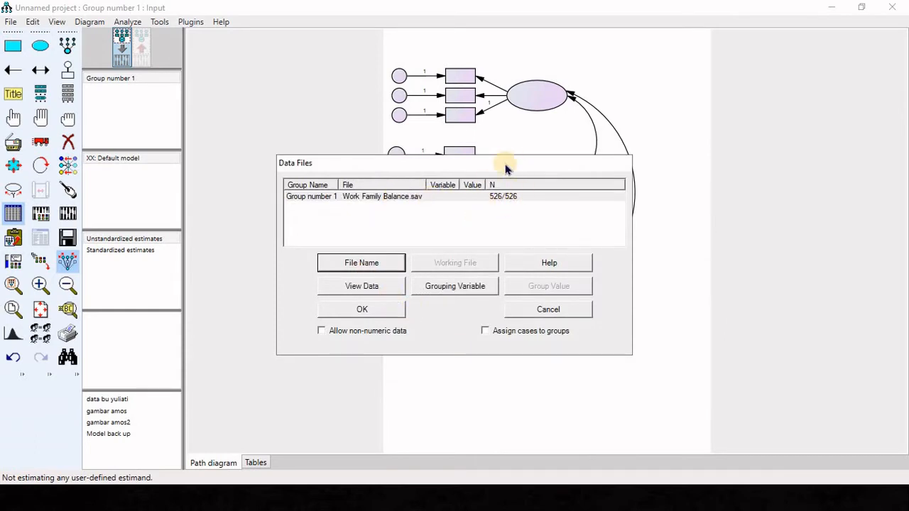
pyautogui.click(368, 309)
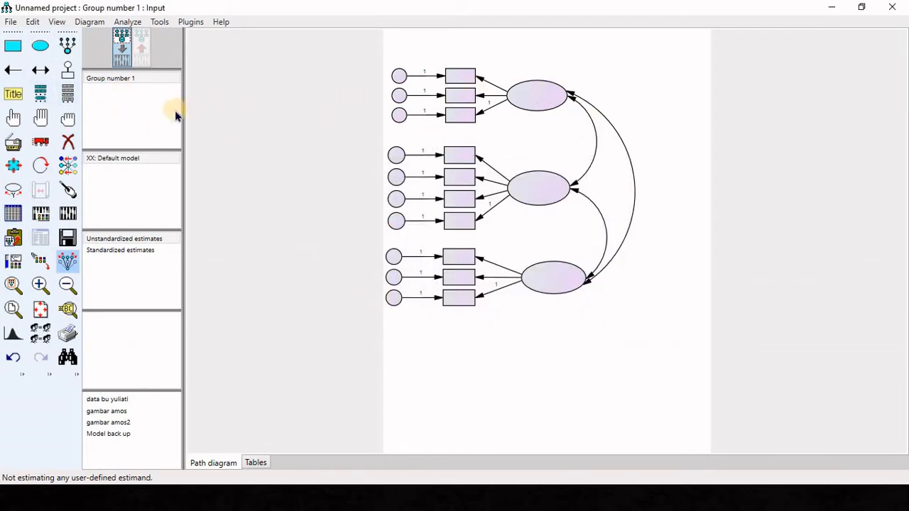
# Assign the dataset variables SAT1, SAT2 and SAT3 in order to the three indicator boxes of the uppermost latent variable
pyautogui.click(68, 98)
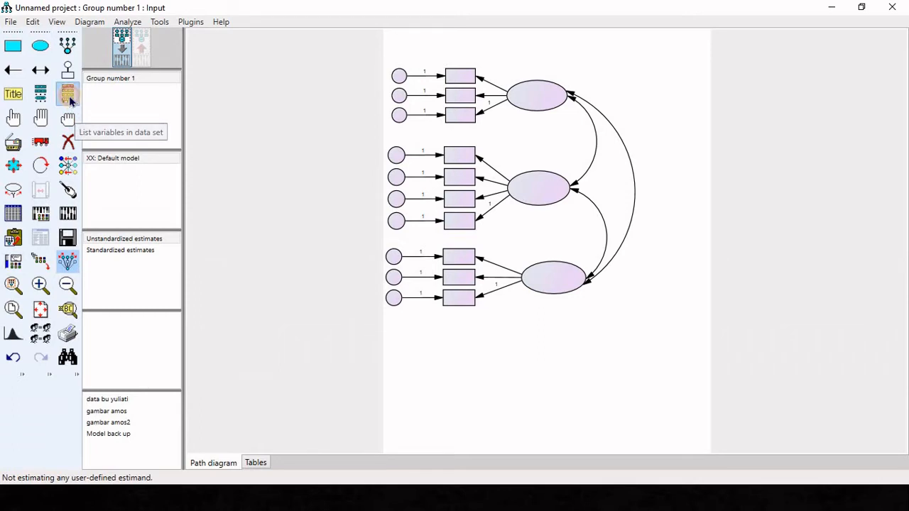
pyautogui.moveTo(448, 184); pyautogui.dragTo(727, 95)
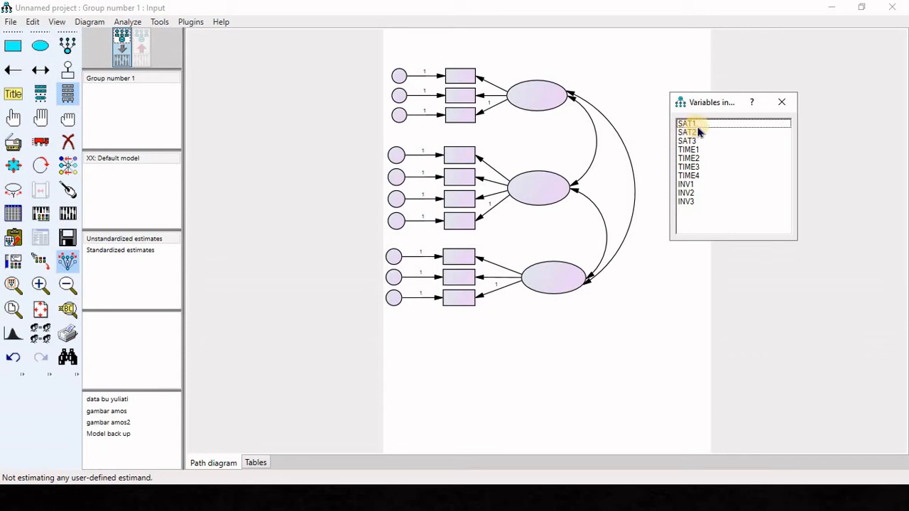
pyautogui.moveTo(700, 125); pyautogui.dragTo(508, 98)
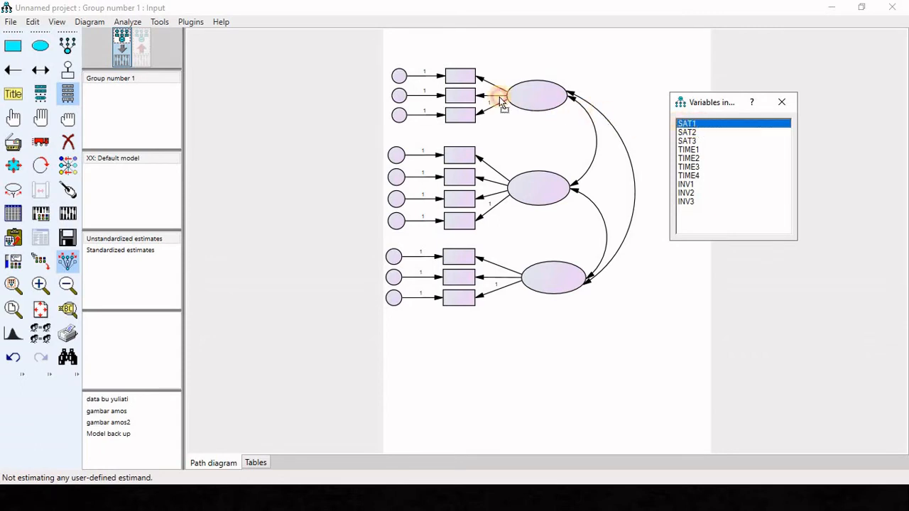
pyautogui.moveTo(451, 73); pyautogui.dragTo(460, 80)
pyautogui.moveTo(700, 135); pyautogui.dragTo(460, 95)
pyautogui.moveTo(711, 141); pyautogui.dragTo(465, 117)
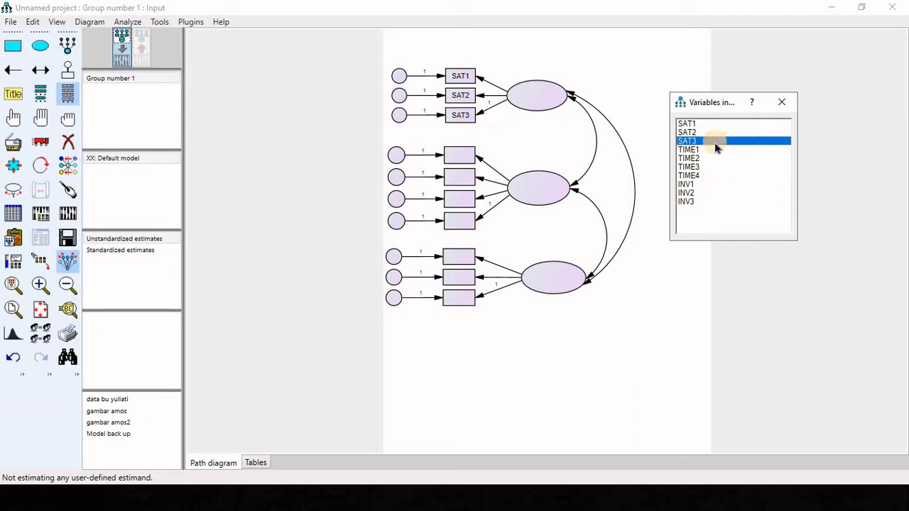
# Assign the dataset variables TIME1 to TIME4 in order to the four indicator boxes of the middle latent variable
pyautogui.moveTo(696, 144); pyautogui.dragTo(470, 156)
pyautogui.moveTo(708, 163); pyautogui.dragTo(469, 178)
pyautogui.moveTo(679, 166); pyautogui.dragTo(560, 208)
pyautogui.moveTo(464, 226); pyautogui.dragTo(464, 225)
# Assign INV1, INV2 and INV3 in order to the indicator boxes of the lowest latent variable and close the variable list
pyautogui.moveTo(686, 184); pyautogui.dragTo(623, 237)
pyautogui.moveTo(466, 273); pyautogui.dragTo(467, 273)
pyautogui.moveTo(700, 202); pyautogui.dragTo(467, 307)
pyautogui.click(781, 102)
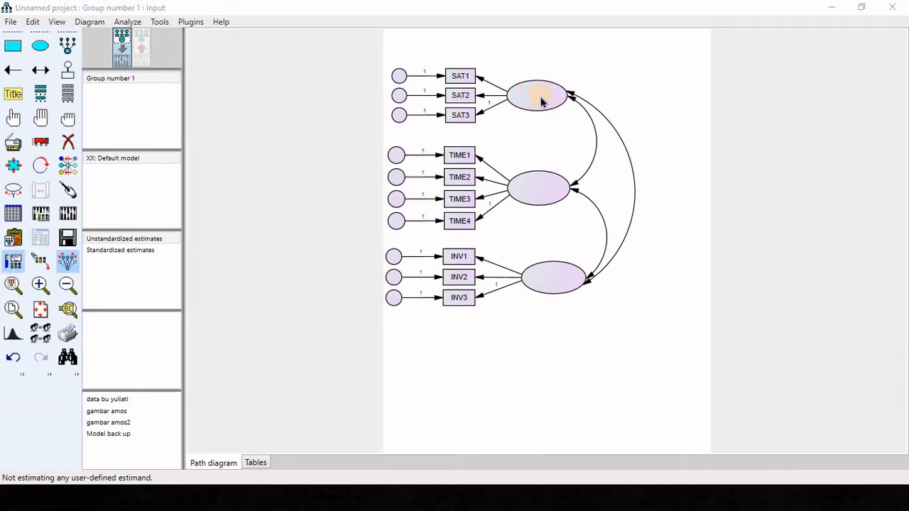
# Name the uppermost latent variable satisfaction and the middle one time in their object properties
pyautogui.doubleClick(540, 99)
pyautogui.click(343, 222)
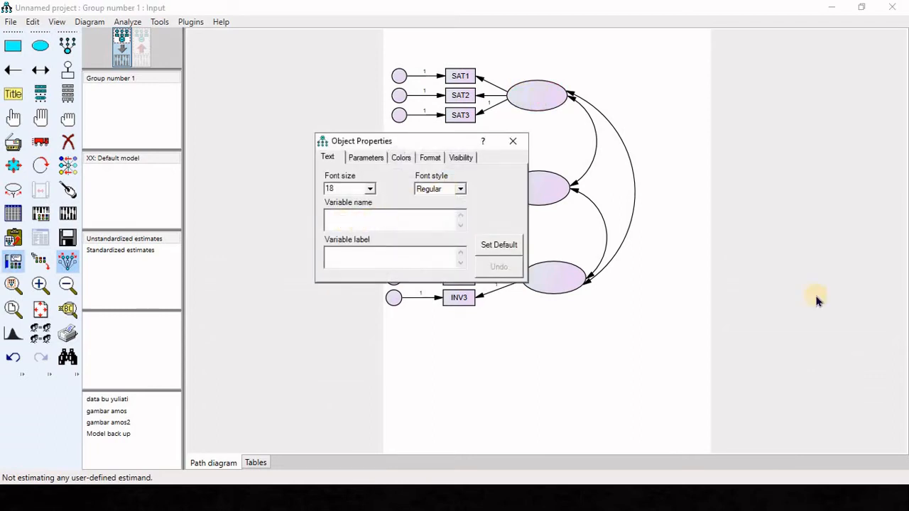
pyautogui.write('satisfaction')
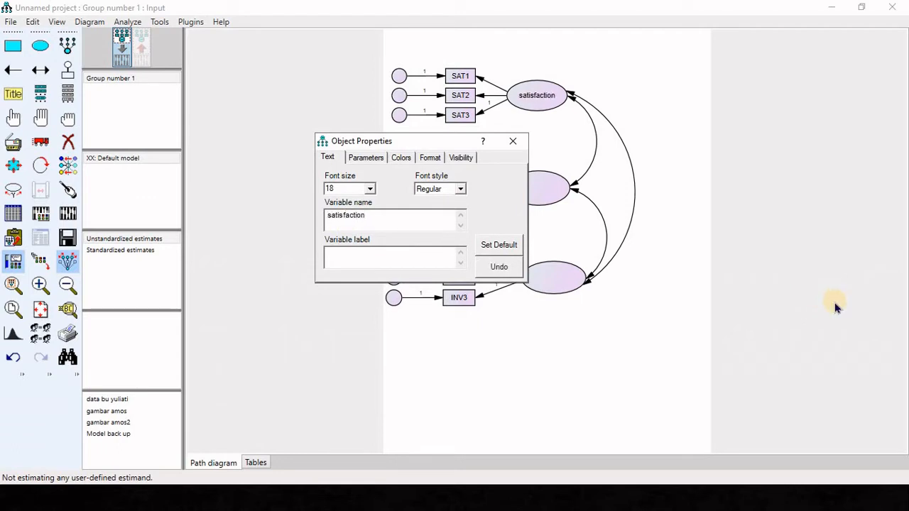
pyautogui.moveTo(428, 140); pyautogui.dragTo(356, 97)
pyautogui.click(545, 189)
pyautogui.click(395, 179)
pyautogui.write('time')
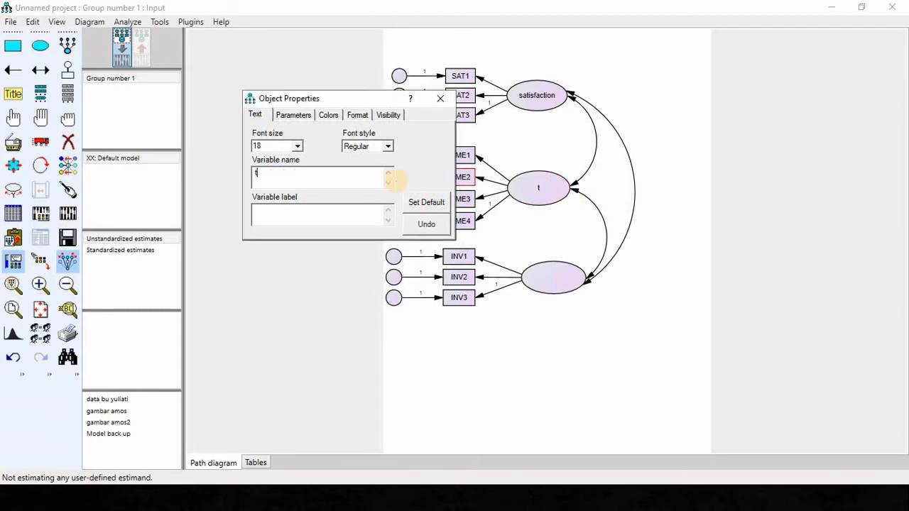
# Name the lowest latent variable involvement, and name all error terms automatically with the Name Unobserved Variables plugin
pyautogui.click(566, 277)
pyautogui.write('invol')
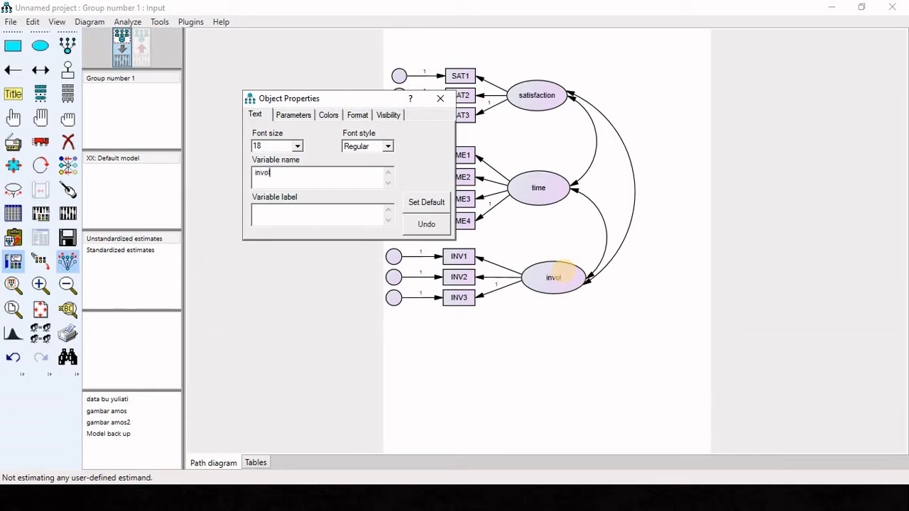
pyautogui.write('vement')
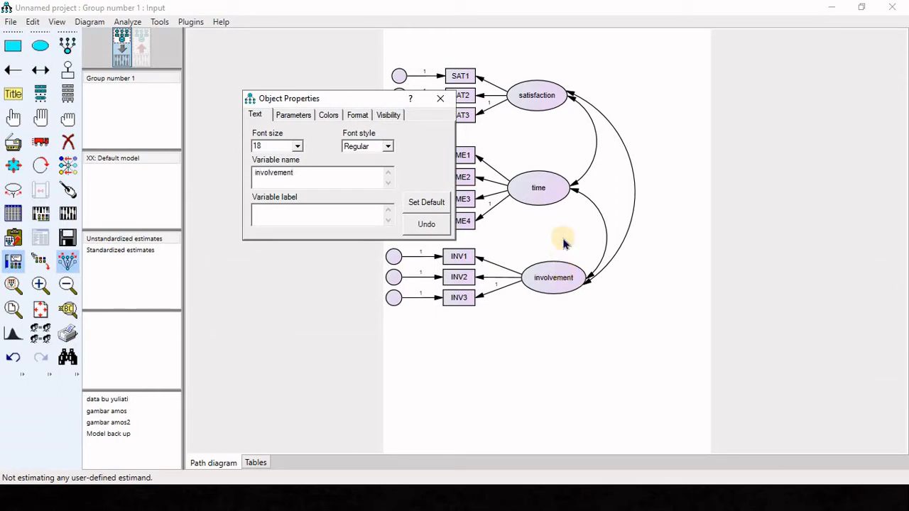
pyautogui.click(440, 99)
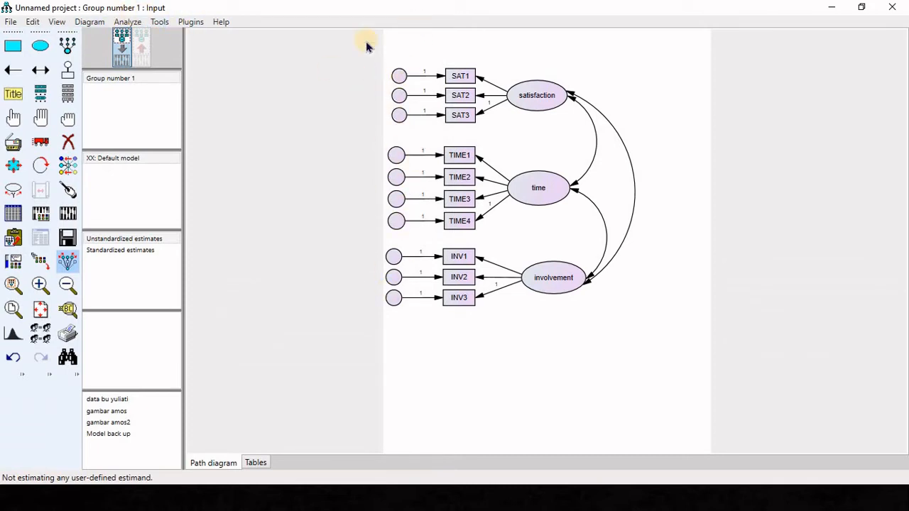
pyautogui.click(183, 24)
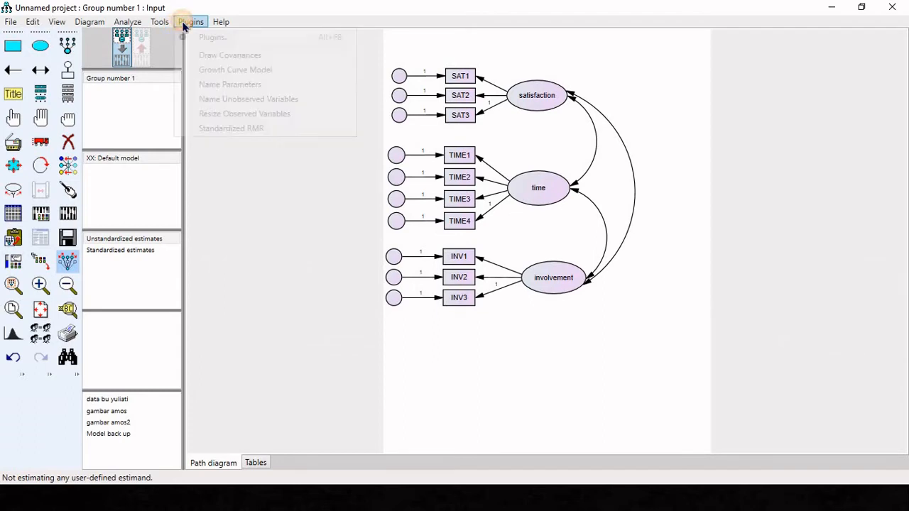
pyautogui.click(258, 105)
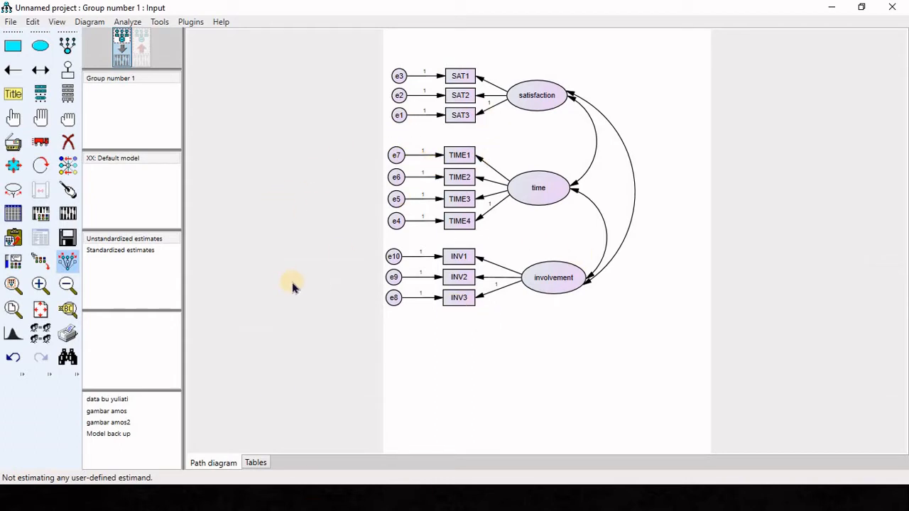
# Add a figure caption below the diagram: chi-square = \cmin, p = \p, GFI = \gfi, CFI = \cgi, TLI = \tli, RMSEA = \rmsea
pyautogui.click(11, 93)
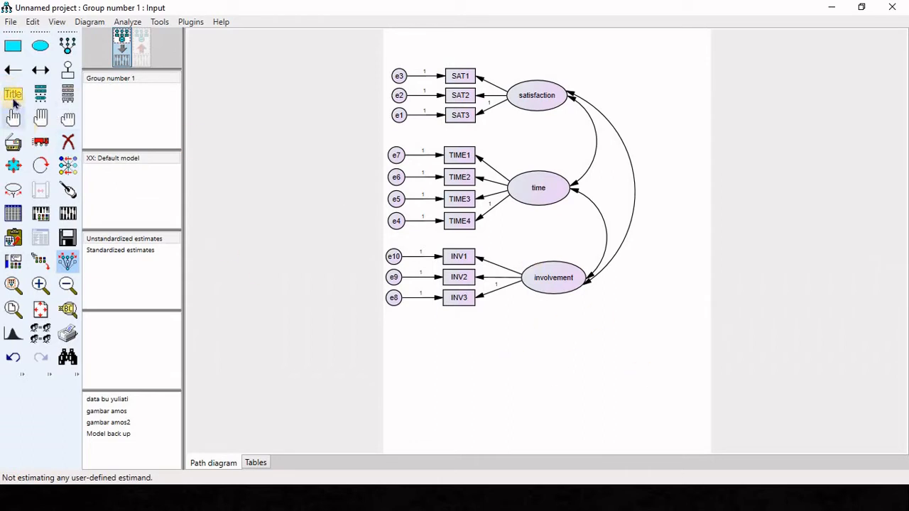
pyautogui.click(14, 99)
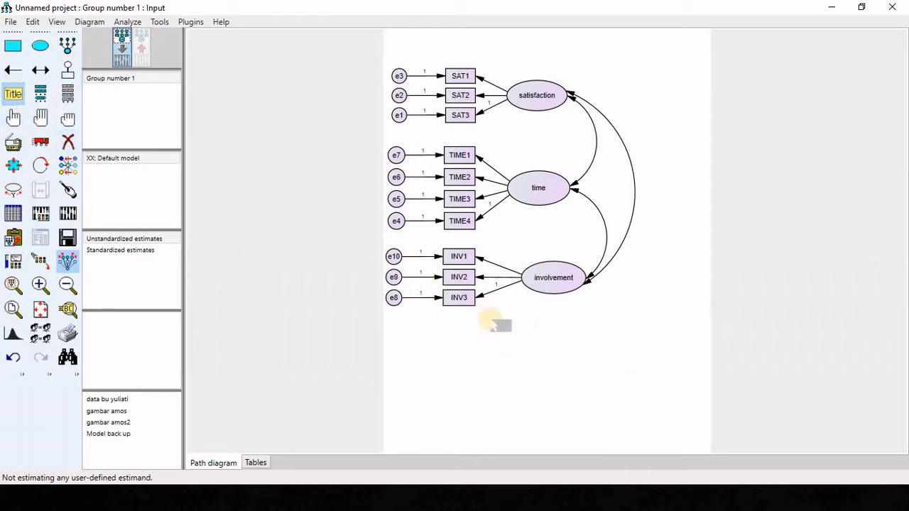
pyautogui.click(525, 354)
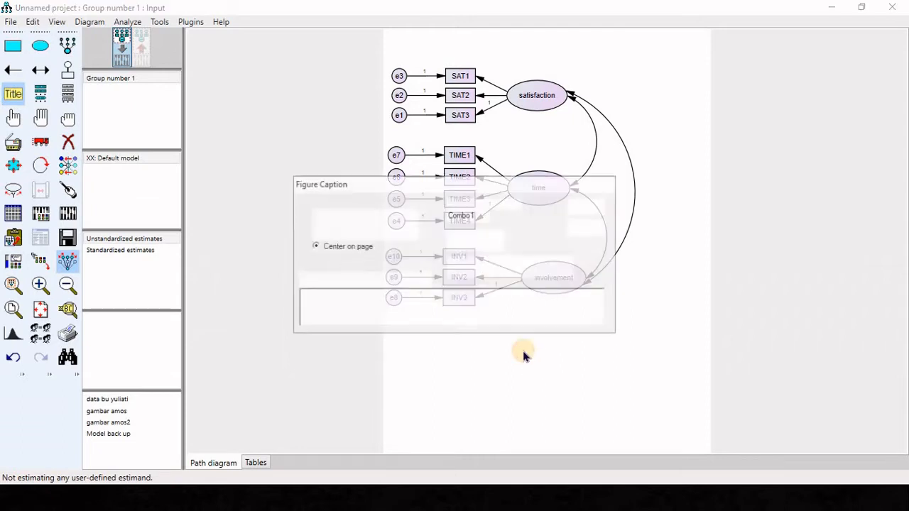
pyautogui.moveTo(458, 190); pyautogui.dragTo(331, 197)
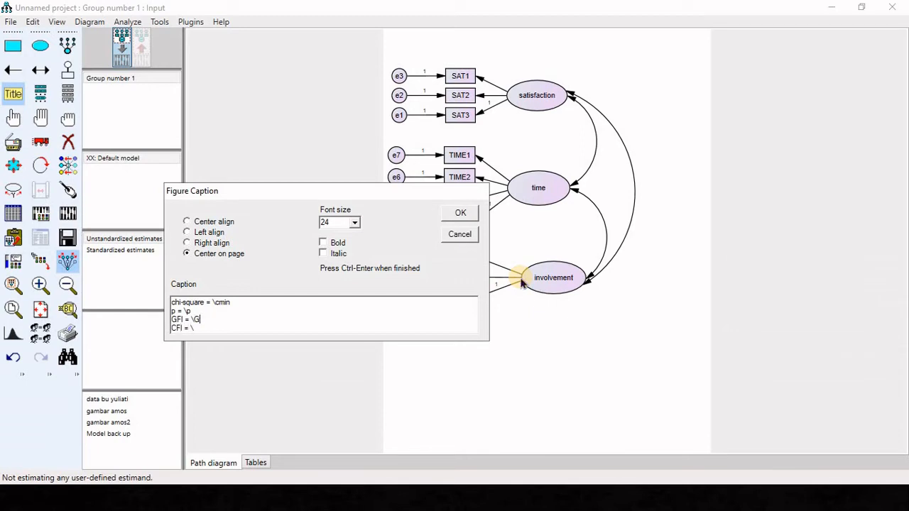
pyautogui.write('i ')
pyautogui.write('CFI = \\cgi')
pyautogui.press('Return')
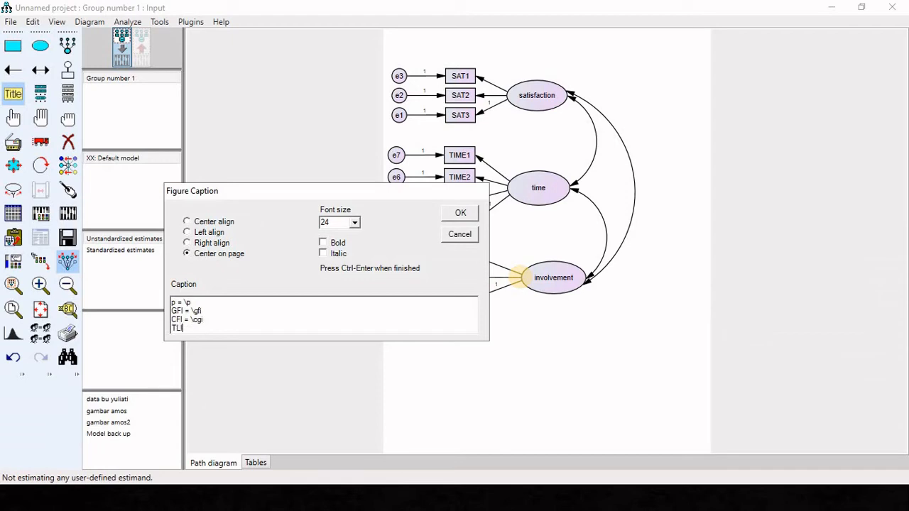
pyautogui.write('TLI = \tli')
pyautogui.press('Return')
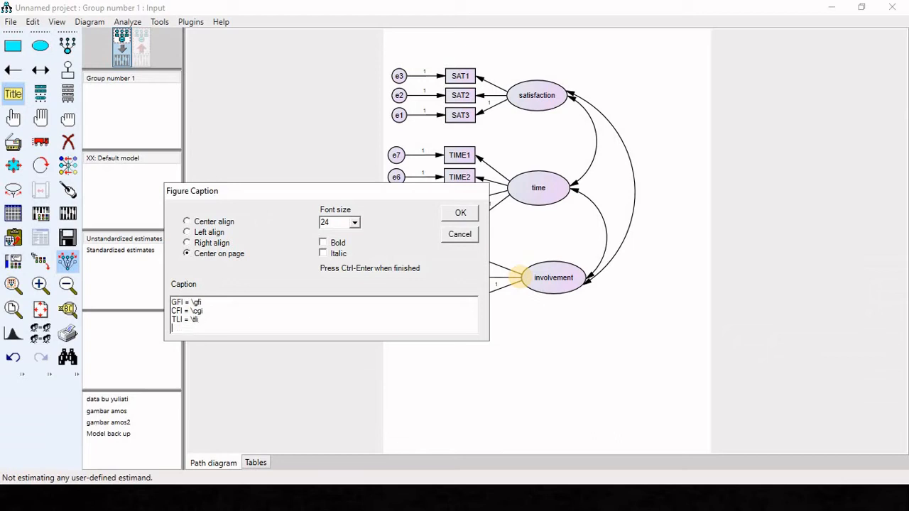
pyautogui.write('RMSEA = \\rmsea')
pyautogui.click(469, 216)
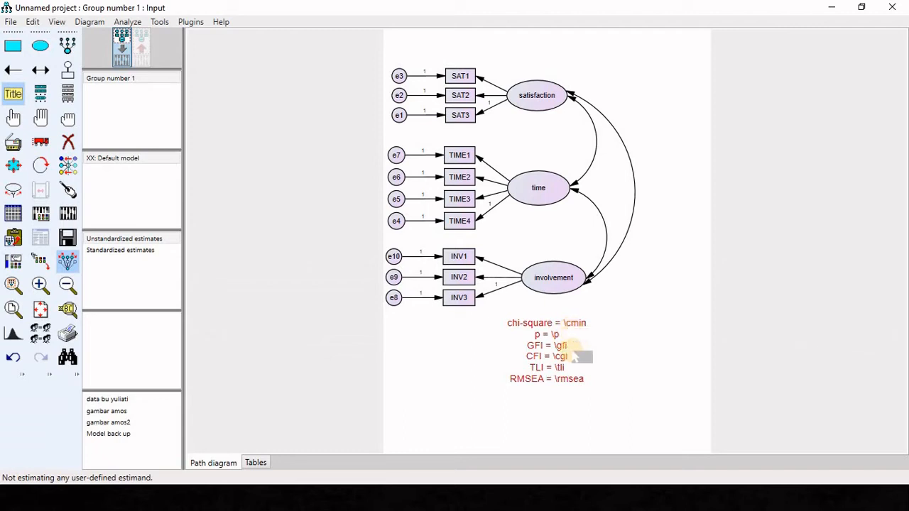
# Enable standardized estimates and modification indices in the output options of the analysis properties
pyautogui.click(41, 214)
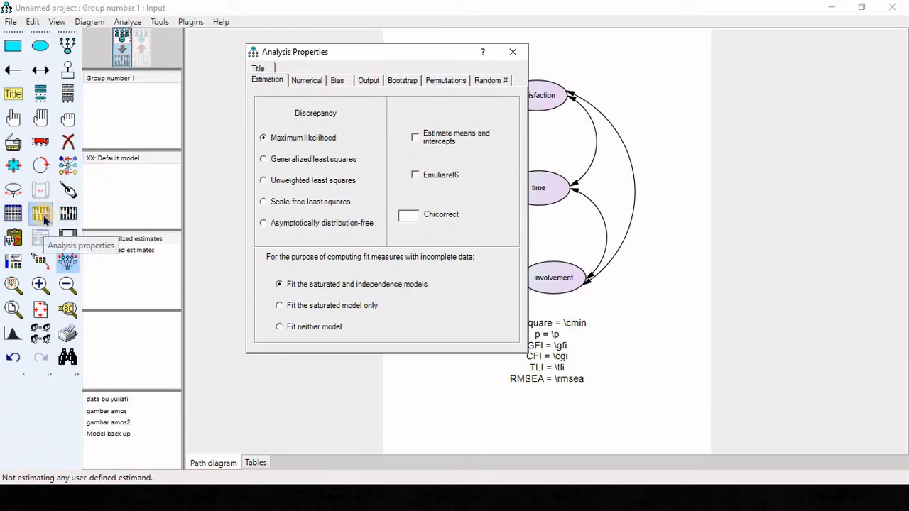
pyautogui.click(370, 81)
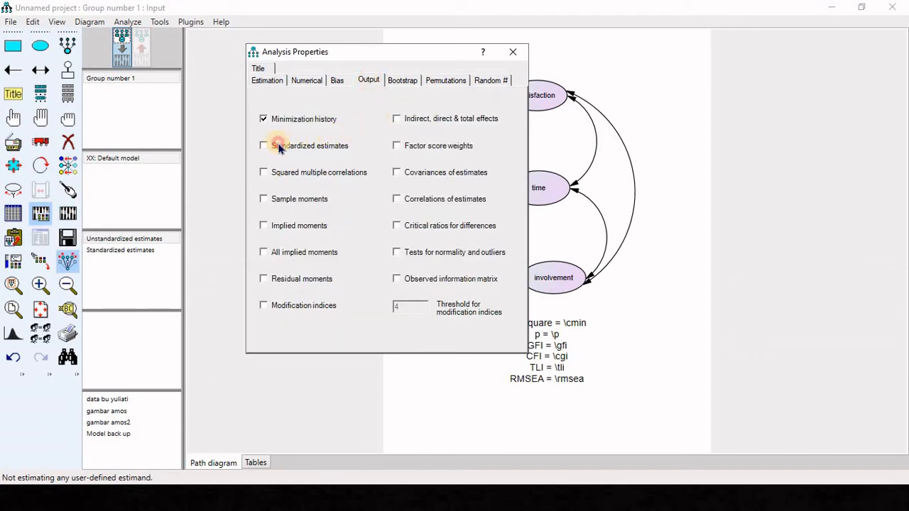
pyautogui.click(288, 310)
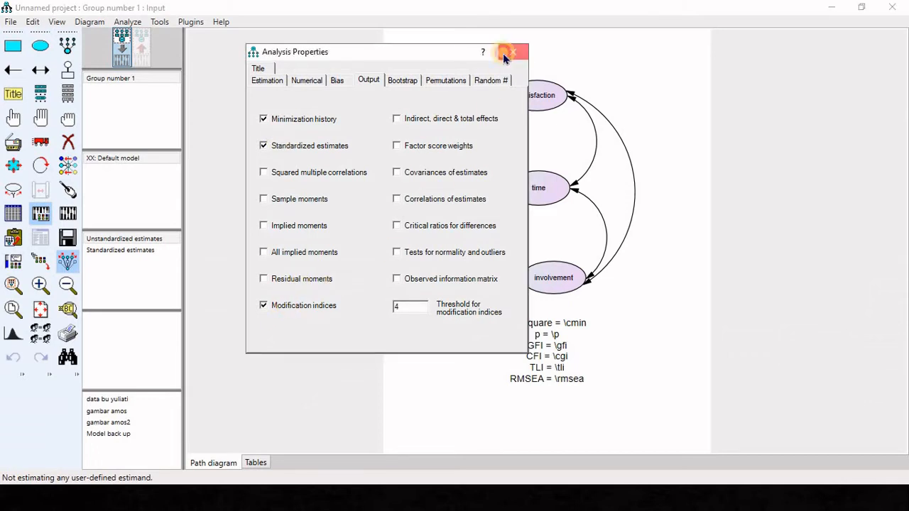
pyautogui.click(504, 54)
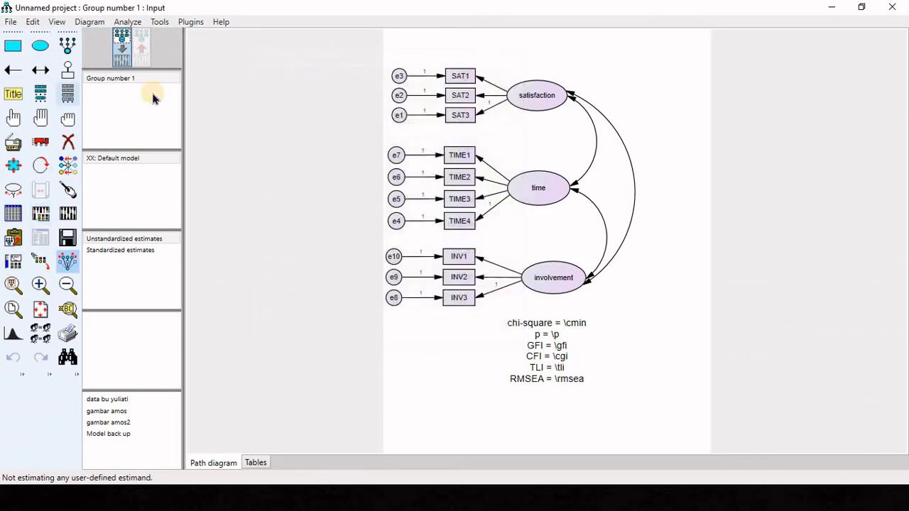
# Save the path diagram as cfa wfb in the Downloads folder
pyautogui.click(12, 22)
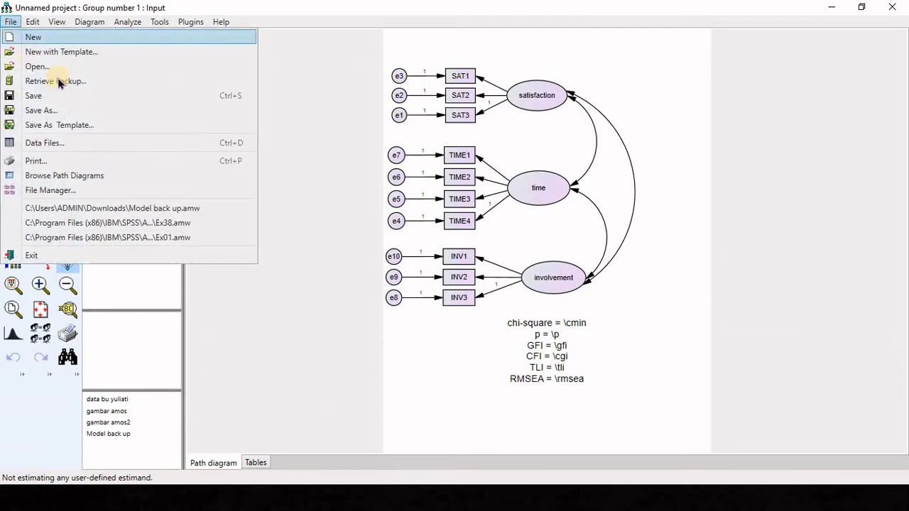
pyautogui.click(144, 98)
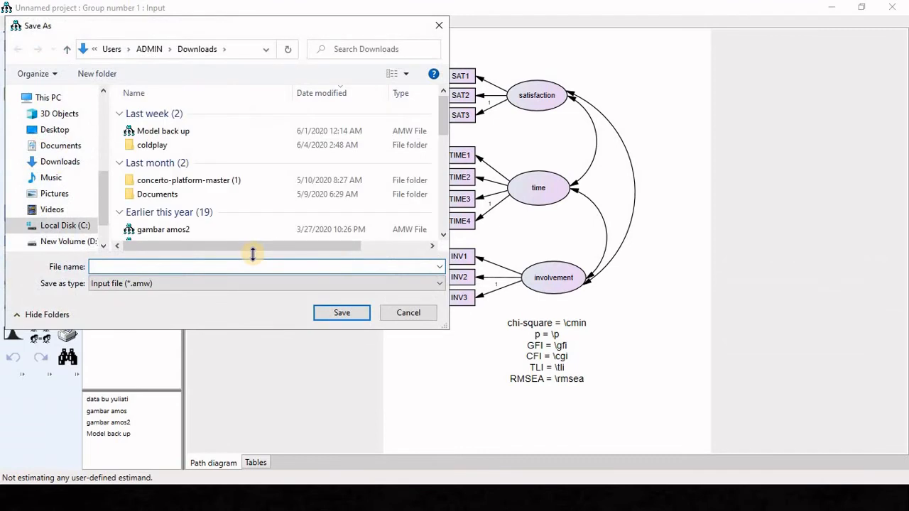
pyautogui.write('cfa')
pyautogui.press('Return')
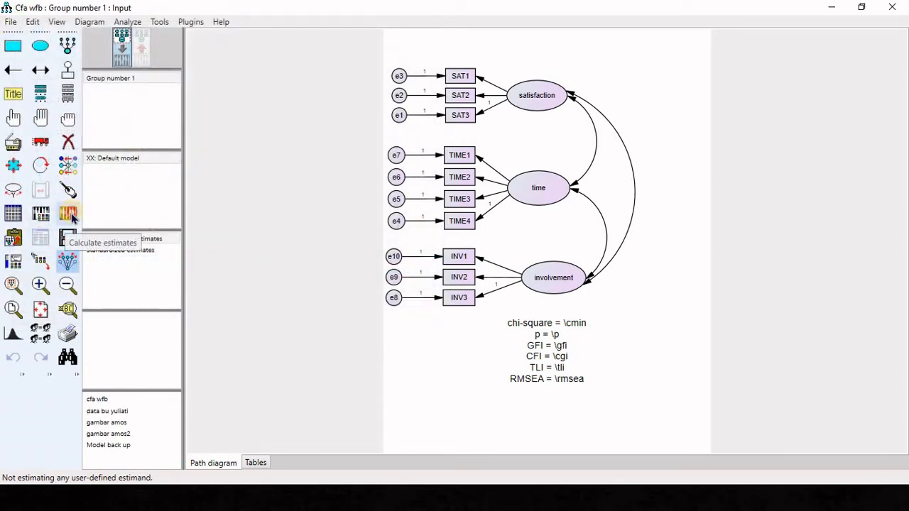
# Calculate the model estimates and show the output path diagram with standardized estimates
pyautogui.click(71, 217)
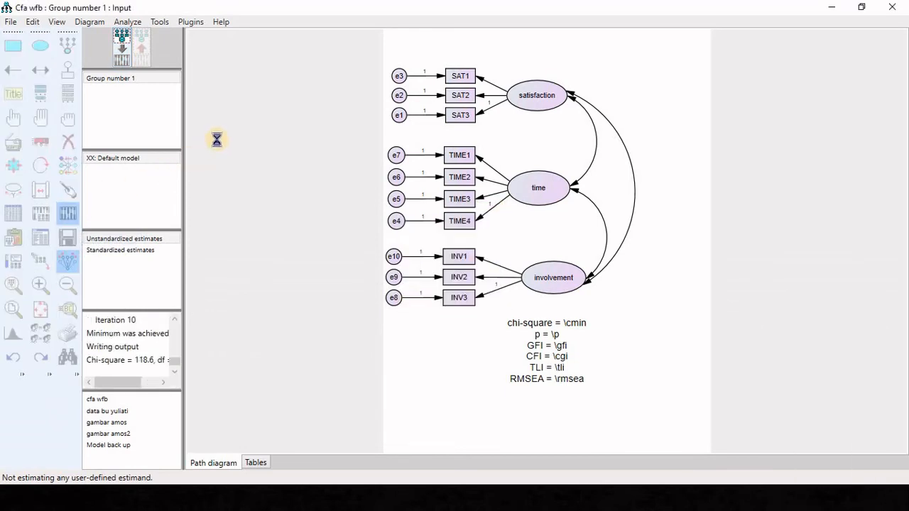
pyautogui.click(142, 50)
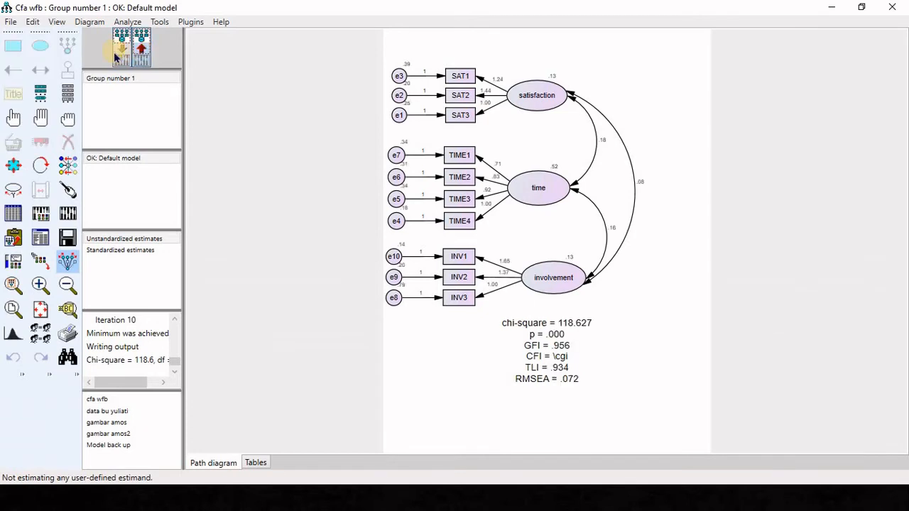
pyautogui.click(116, 55)
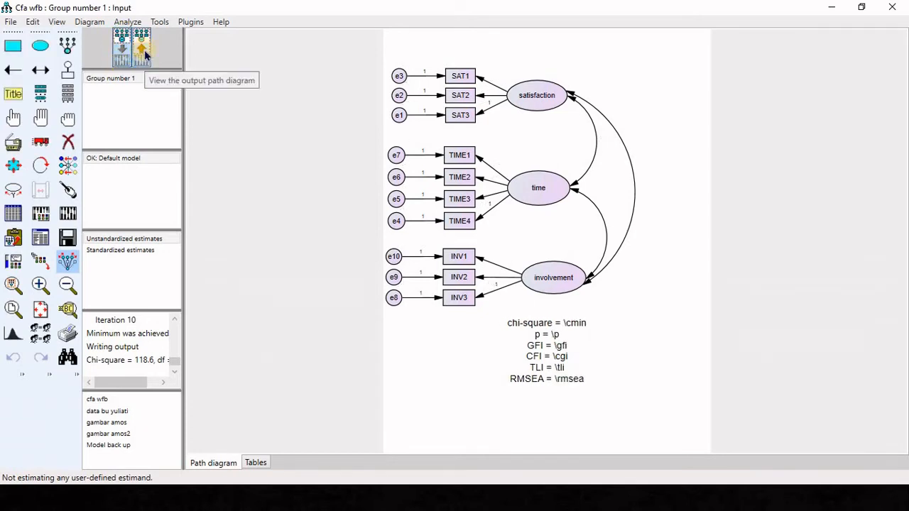
pyautogui.click(143, 51)
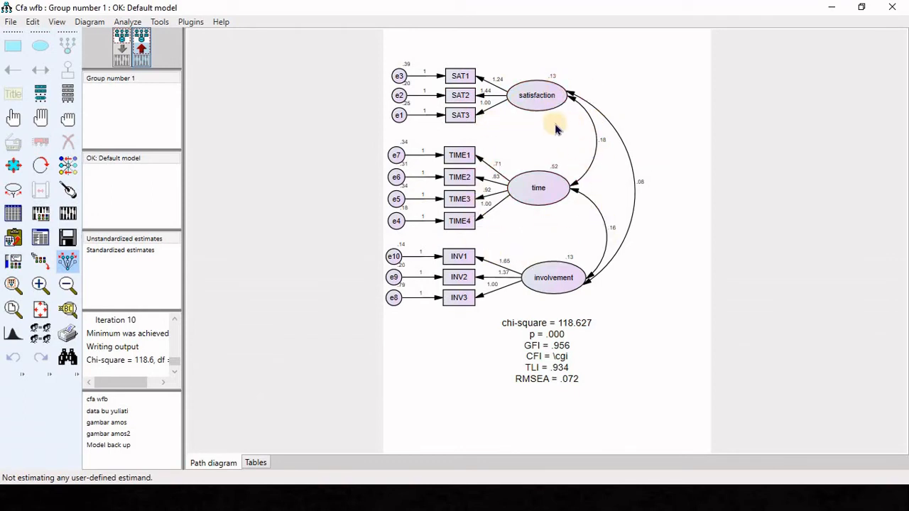
pyautogui.click(123, 250)
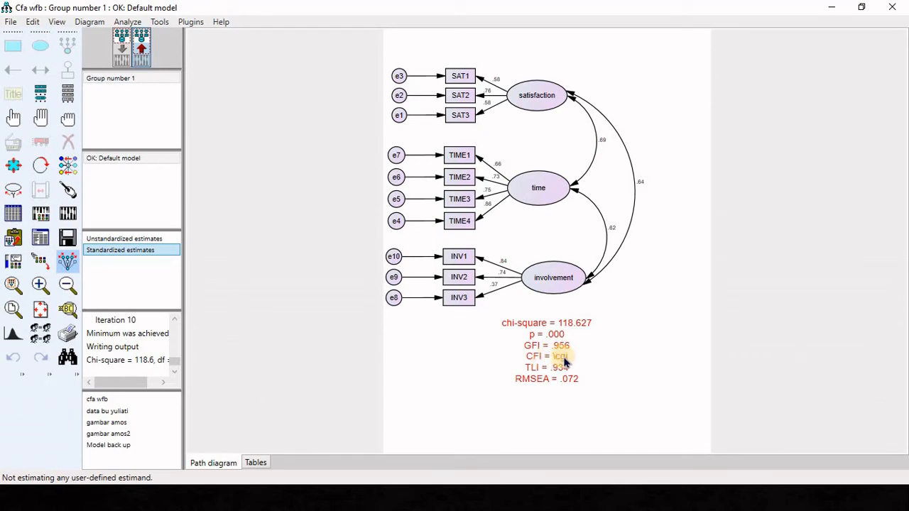
# Return to the input path diagram and correct the CFI line of the figure caption to \cfi
pyautogui.click(123, 50)
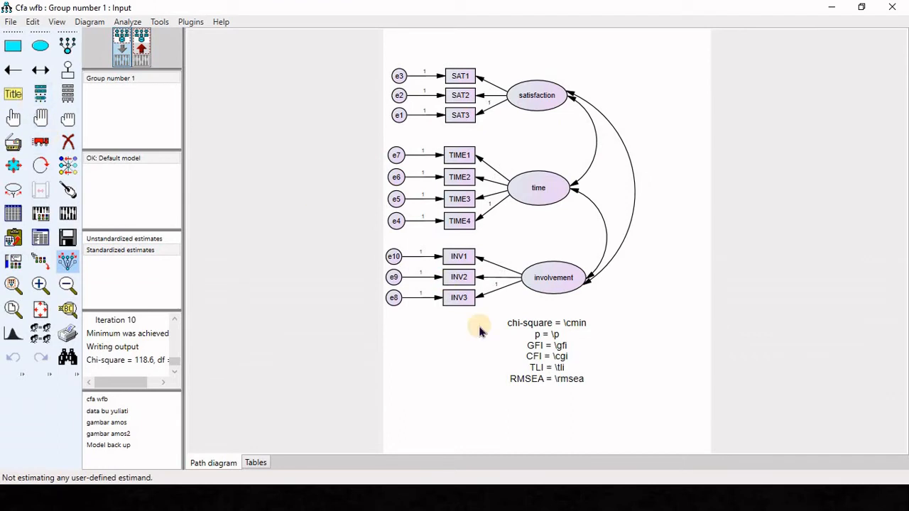
pyautogui.doubleClick(562, 363)
pyautogui.scroll(-2, 296, 184)
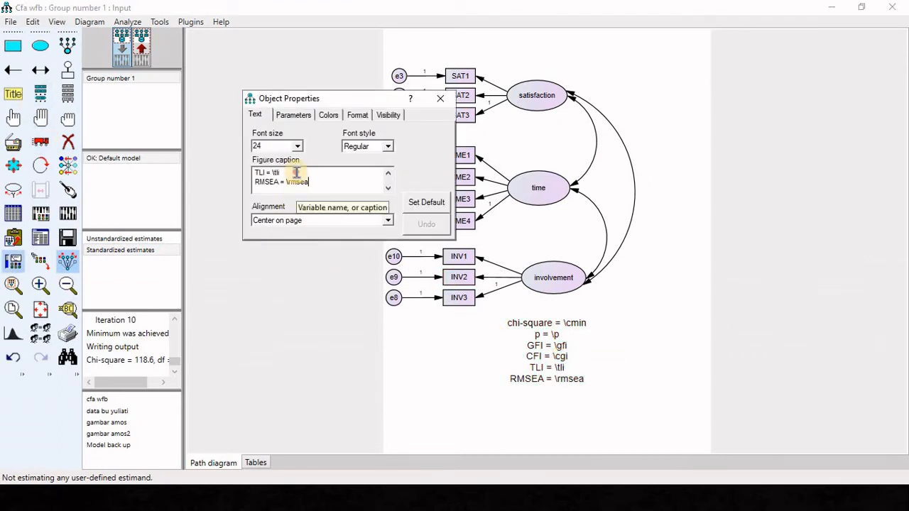
pyautogui.write('fi')
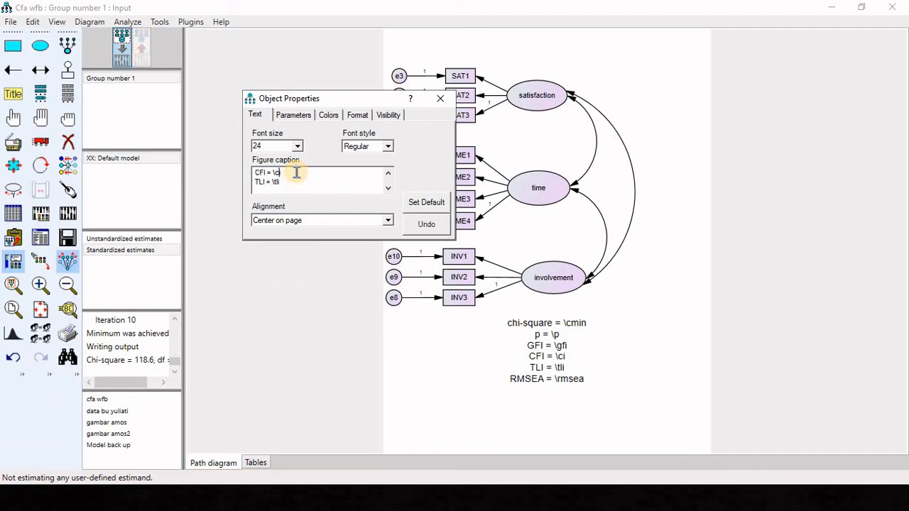
pyautogui.click(439, 98)
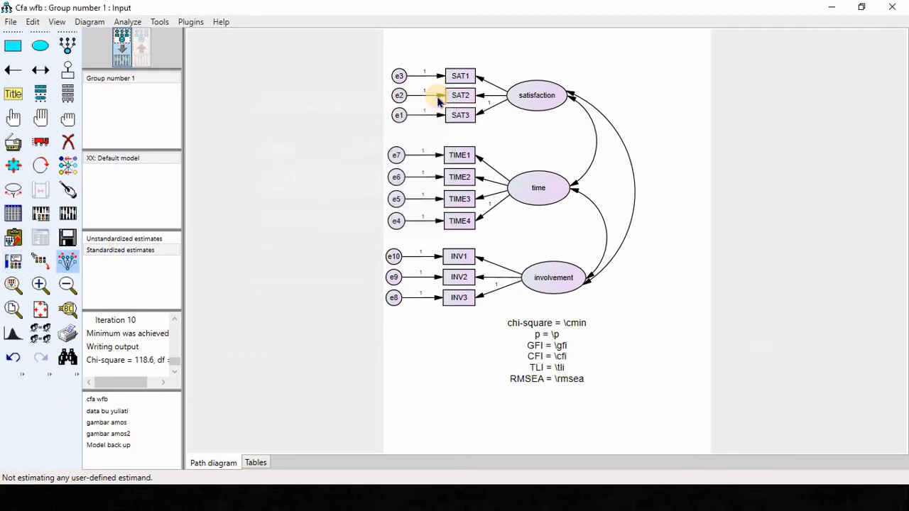
# Recalculate the estimates with the corrected caption and display the standardized estimates in the output path diagram
pyautogui.click(67, 213)
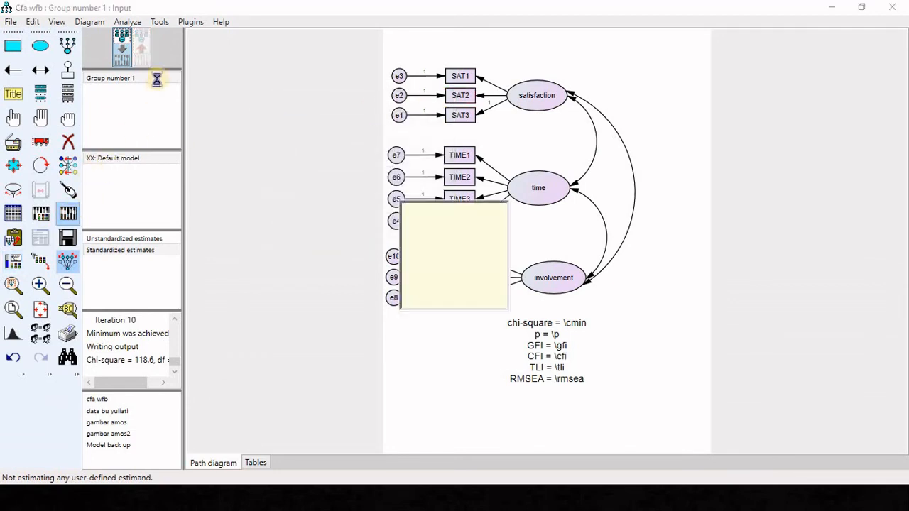
pyautogui.click(147, 57)
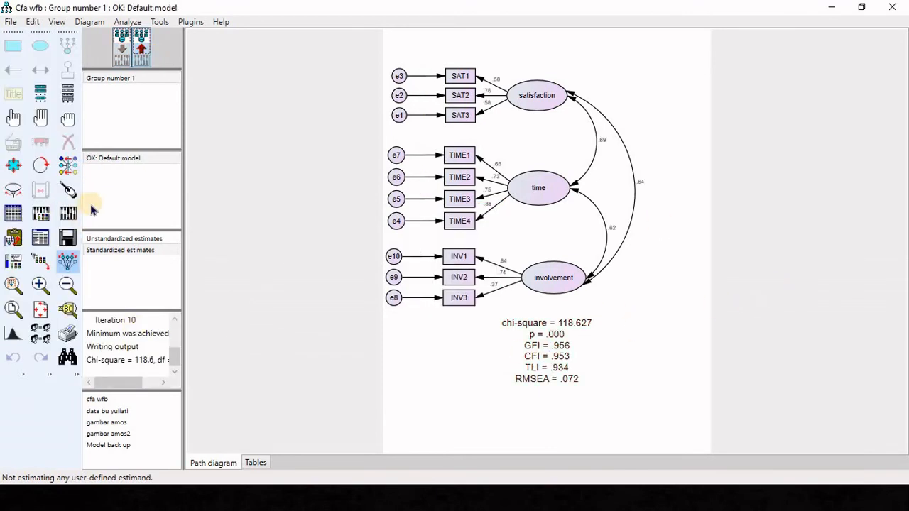
pyautogui.click(128, 249)
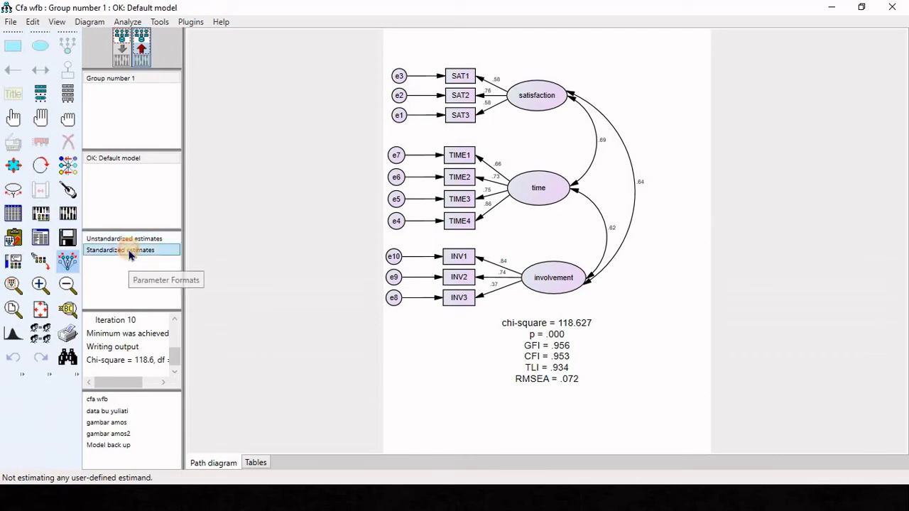